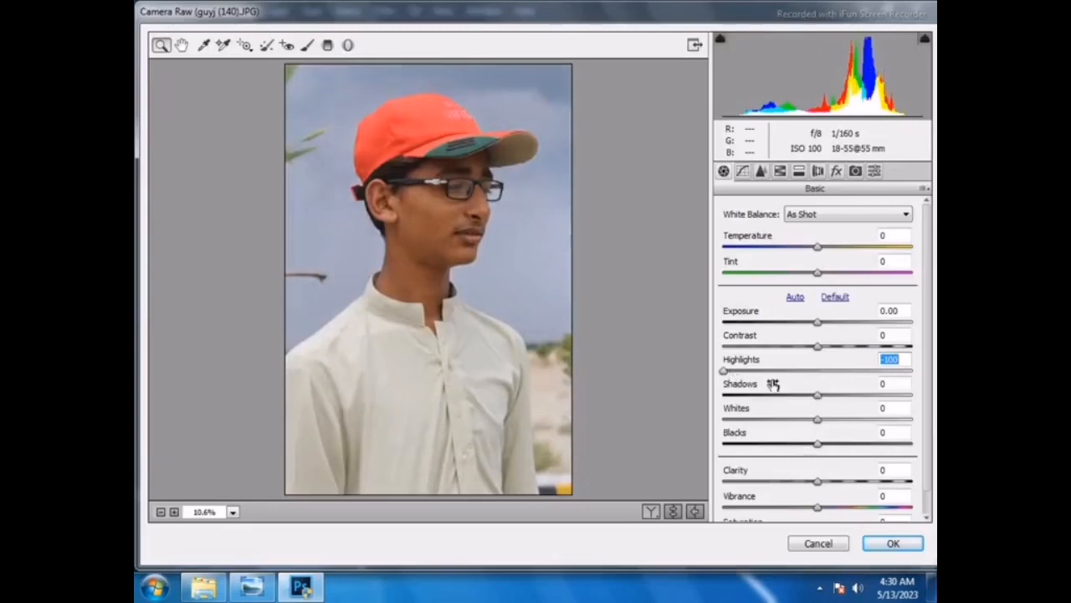
Adjust the Shadows in the Camera Raw filter and apply the filter to the photo
{"action": "left_click_drag", "start_coordinate": [772, 395], "coordinate": [782, 400]}
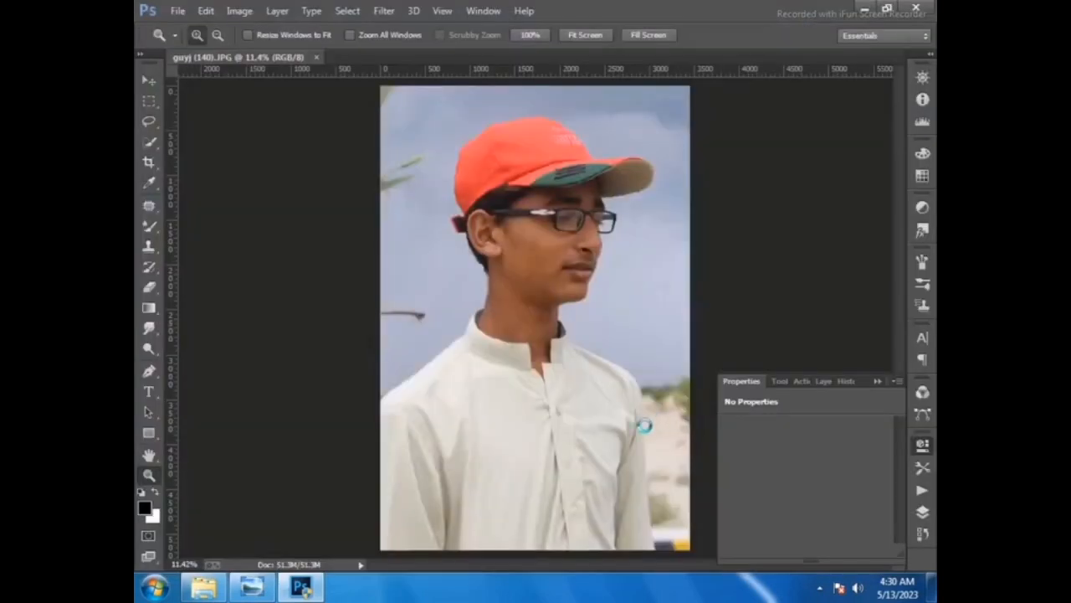
Select the whole shirt with the Quick Selection tool, using a 200 px brush
{"action": "left_click", "coordinate": [149, 142]}
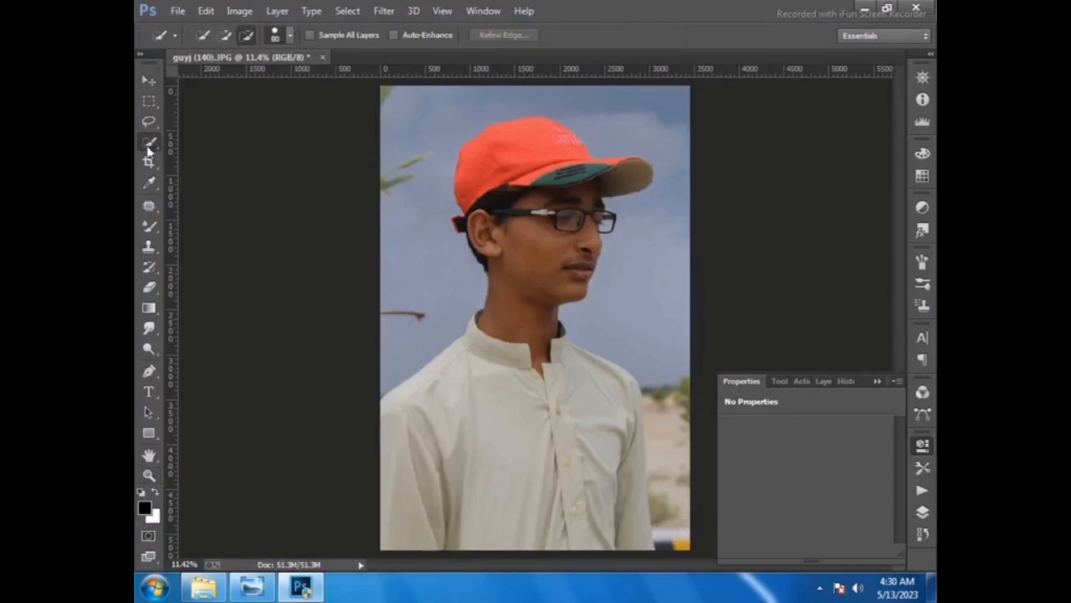
{"action": "mouse_move", "coordinate": [502, 489]}
{"action": "left_mouse_down"}
{"action": "mouse_move", "coordinate": [550, 488]}
{"action": "mouse_move", "coordinate": [595, 533]}
{"action": "mouse_move", "coordinate": [628, 473]}
{"action": "mouse_move", "coordinate": [632, 498]}
{"action": "left_mouse_up"}
{"action": "left_click", "coordinate": [614, 473]}
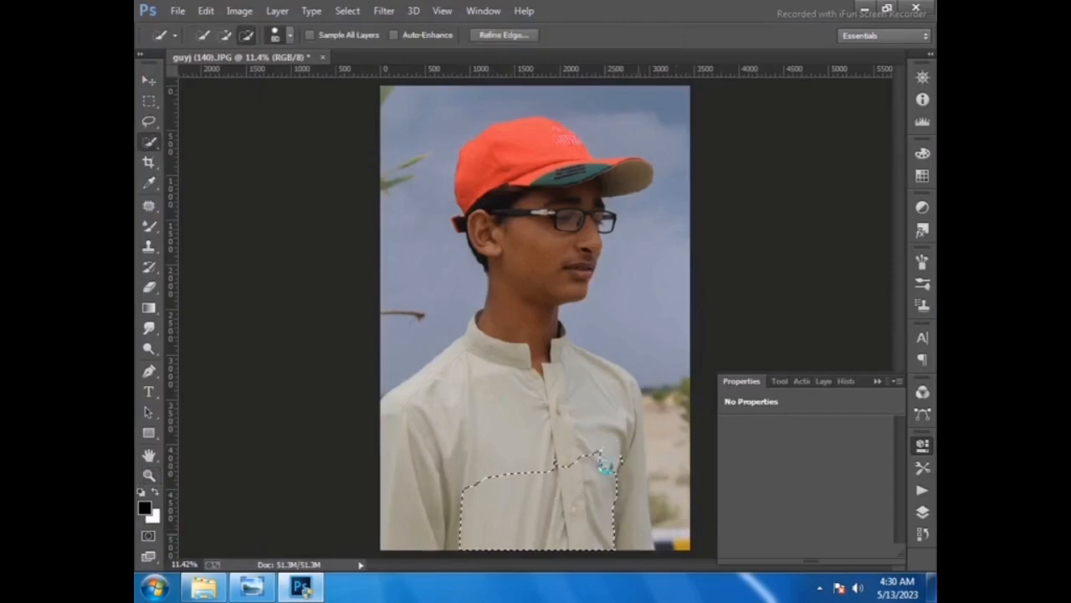
{"action": "key", "text": "bracketright"}
{"action": "key", "text": "bracketright"}
{"action": "key", "text": "bracketright"}
{"action": "key", "text": "bracketright"}
{"action": "key", "text": "bracketright"}
{"action": "key", "text": "bracketright"}
{"action": "key", "text": "bracketright"}
{"action": "key", "text": "bracketright"}
{"action": "key", "text": "bracketright"}
{"action": "key", "text": "bracketright"}
{"action": "key", "text": "bracketright"}
{"action": "key", "text": "bracketright"}
{"action": "key", "text": "bracketright"}
{"action": "key", "text": "bracketright"}
{"action": "key", "text": "bracketright"}
{"action": "key", "text": "bracketleft"}
{"action": "key", "text": "bracketleft"}
{"action": "key", "text": "bracketleft"}
{"action": "key", "text": "bracketleft"}
{"action": "key", "text": "bracketleft"}
{"action": "key", "text": "bracketleft"}
{"action": "key", "text": "bracketleft"}
{"action": "key", "text": "bracketleft"}
{"action": "key", "text": "bracketleft"}
{"action": "mouse_move", "coordinate": [505, 470]}
{"action": "left_mouse_down"}
{"action": "mouse_move", "coordinate": [404, 474]}
{"action": "mouse_move", "coordinate": [410, 514]}
{"action": "mouse_move", "coordinate": [473, 396]}
{"action": "mouse_move", "coordinate": [555, 376]}
{"action": "mouse_move", "coordinate": [600, 403]}
{"action": "mouse_move", "coordinate": [605, 450]}
{"action": "mouse_move", "coordinate": [628, 471]}
{"action": "mouse_move", "coordinate": [619, 427]}
{"action": "mouse_move", "coordinate": [629, 539]}
{"action": "mouse_move", "coordinate": [641, 526]}
{"action": "left_mouse_up"}
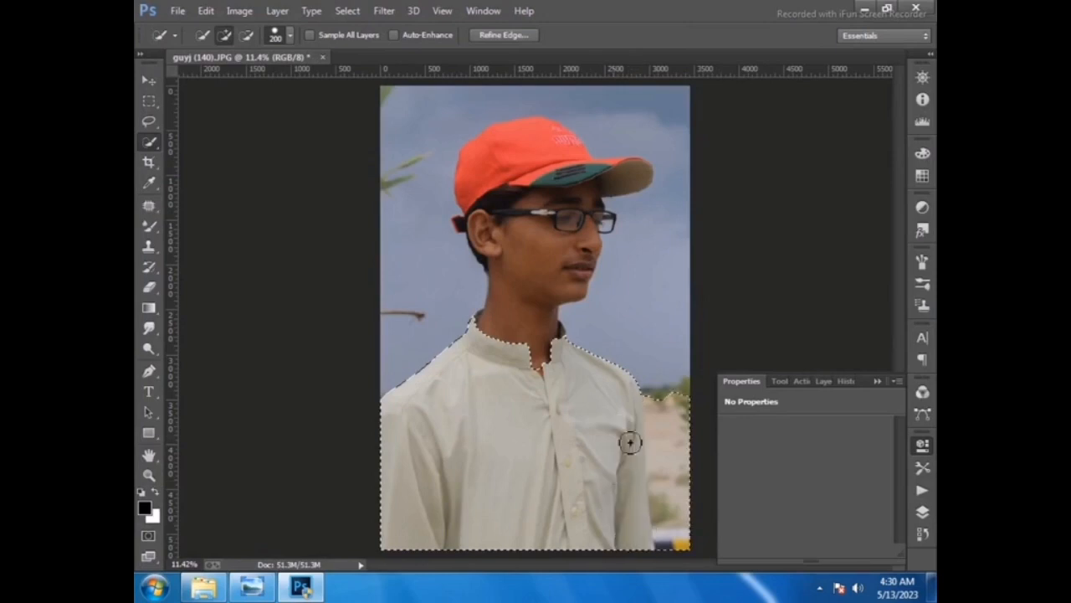
Subtract the background beside the sleeve from the selection, and add the neck, face and cap
{"action": "mouse_move", "coordinate": [658, 390]}
{"action": "left_mouse_down"}
{"action": "mouse_move", "coordinate": [680, 441]}
{"action": "mouse_move", "coordinate": [685, 540]}
{"action": "left_mouse_up"}
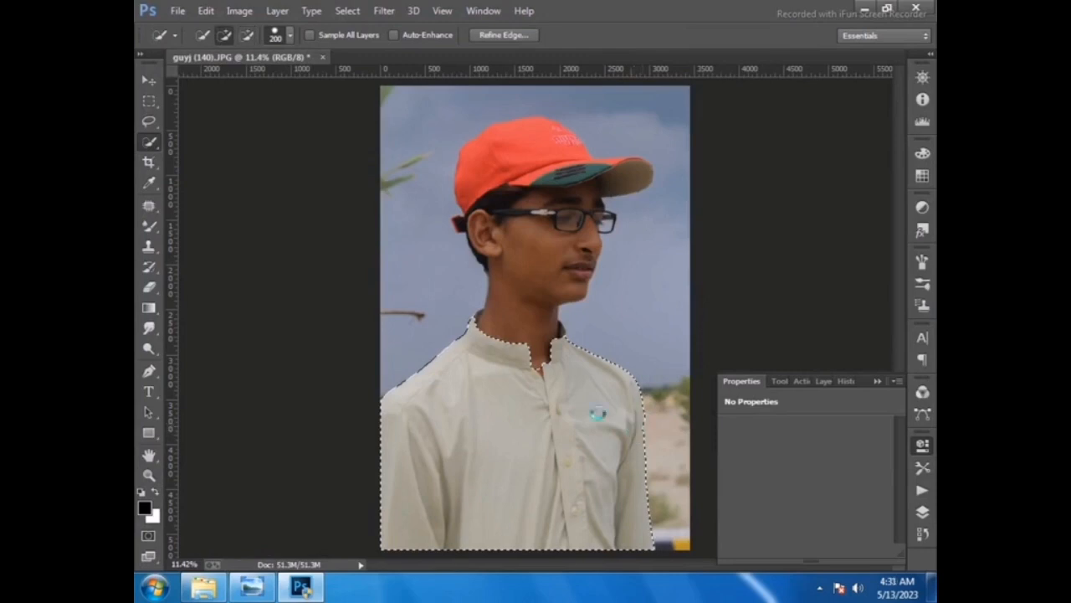
{"action": "mouse_move", "coordinate": [584, 409]}
{"action": "left_mouse_down"}
{"action": "mouse_move", "coordinate": [527, 373]}
{"action": "mouse_move", "coordinate": [528, 348]}
{"action": "mouse_move", "coordinate": [483, 303]}
{"action": "mouse_move", "coordinate": [534, 224]}
{"action": "mouse_move", "coordinate": [542, 178]}
{"action": "mouse_move", "coordinate": [514, 155]}
{"action": "mouse_move", "coordinate": [518, 165]}
{"action": "left_mouse_up"}
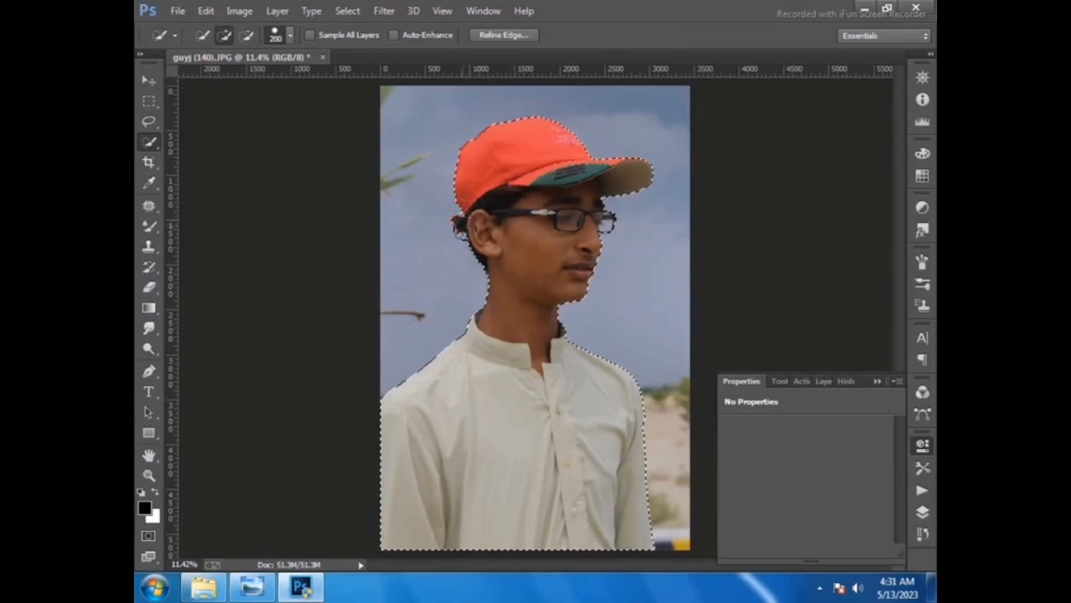
Subtract the sky around the cap's rear strap from the selection, reducing the Quick Selection brush to 30 px
{"action": "key", "text": "alt"}
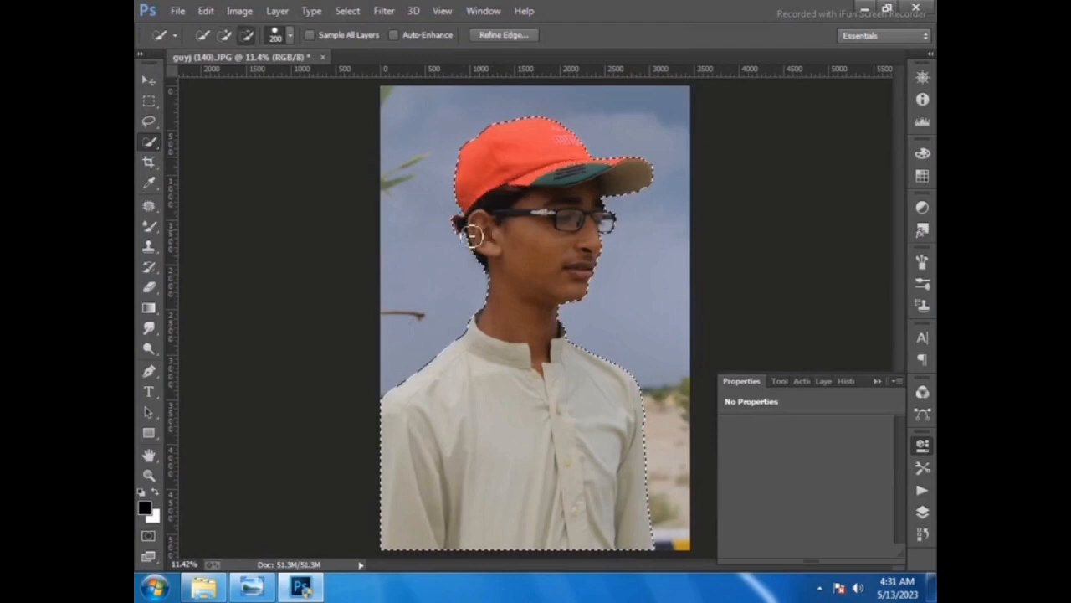
{"action": "left_click", "coordinate": [149, 475]}
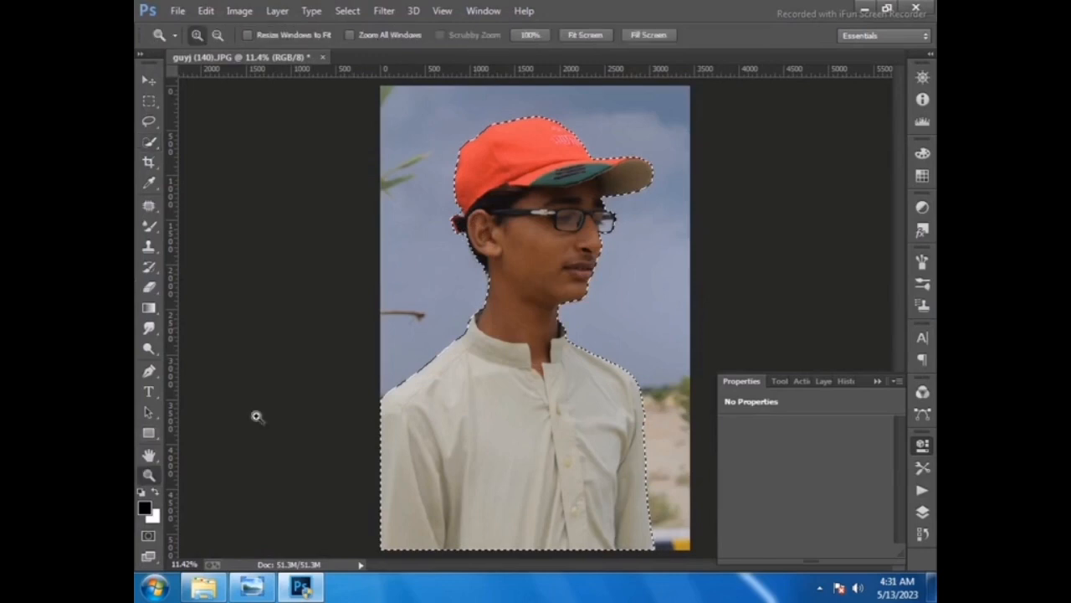
{"action": "left_click", "coordinate": [564, 216]}
{"action": "left_click", "coordinate": [432, 201]}
{"action": "left_click", "coordinate": [379, 233]}
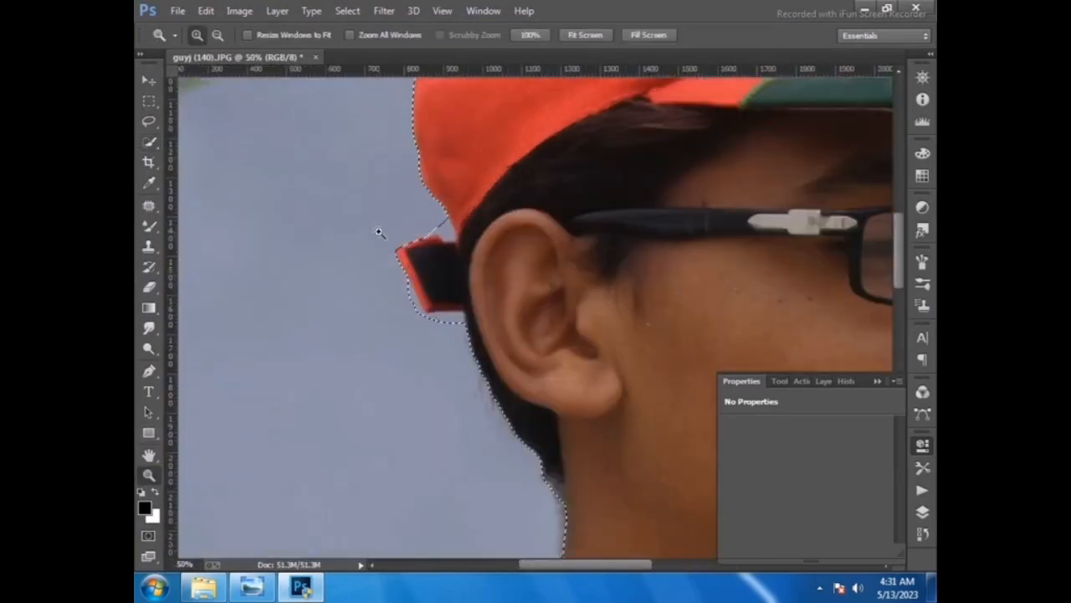
{"action": "left_click", "coordinate": [381, 233]}
{"action": "left_click", "coordinate": [149, 142]}
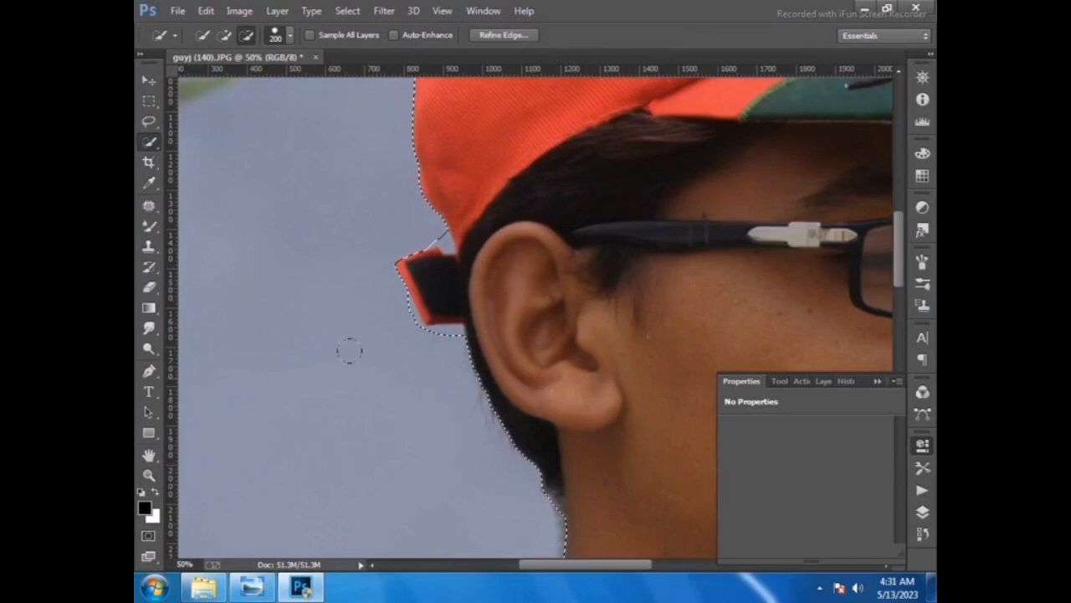
{"action": "key", "text": "bracketleft"}
{"action": "key", "text": "bracketleft"}
{"action": "key", "text": "bracketleft"}
{"action": "key", "text": "bracketleft"}
{"action": "key", "text": "bracketleft"}
{"action": "left_click_drag", "start_coordinate": [409, 317], "coordinate": [397, 296]}
{"action": "key", "text": "bracketleft"}
{"action": "key", "text": "bracketleft"}
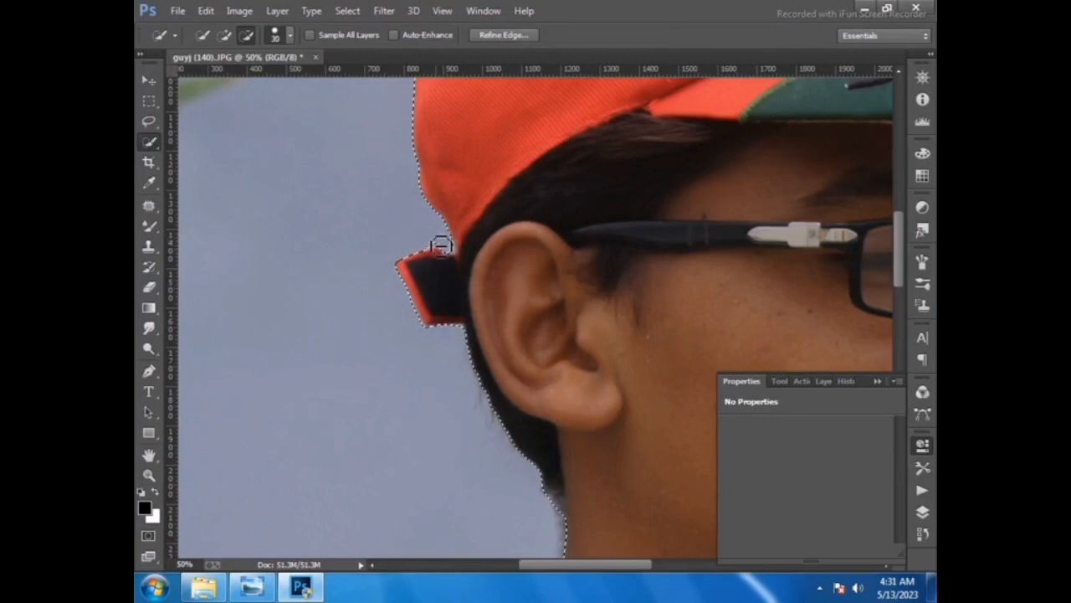
Subtract the sky seen through the outer eyeglass lens from the selection, refining around the dark part inside the frame
{"action": "scroll", "coordinate": [441, 245], "scroll_direction": "up", "scroll_amount": 10}
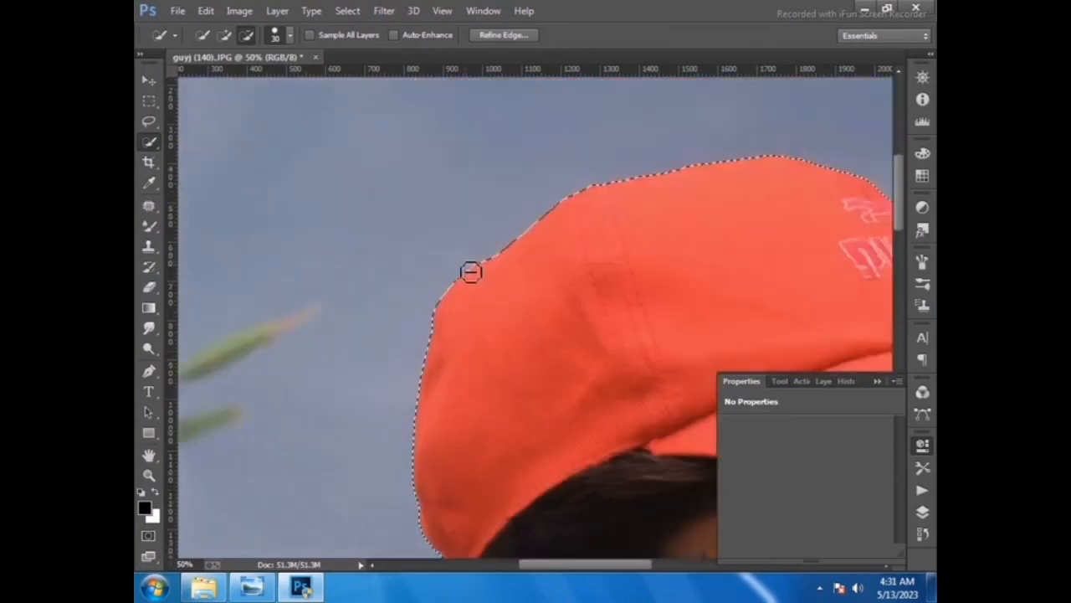
{"action": "left_click_drag", "start_coordinate": [548, 565], "coordinate": [672, 568]}
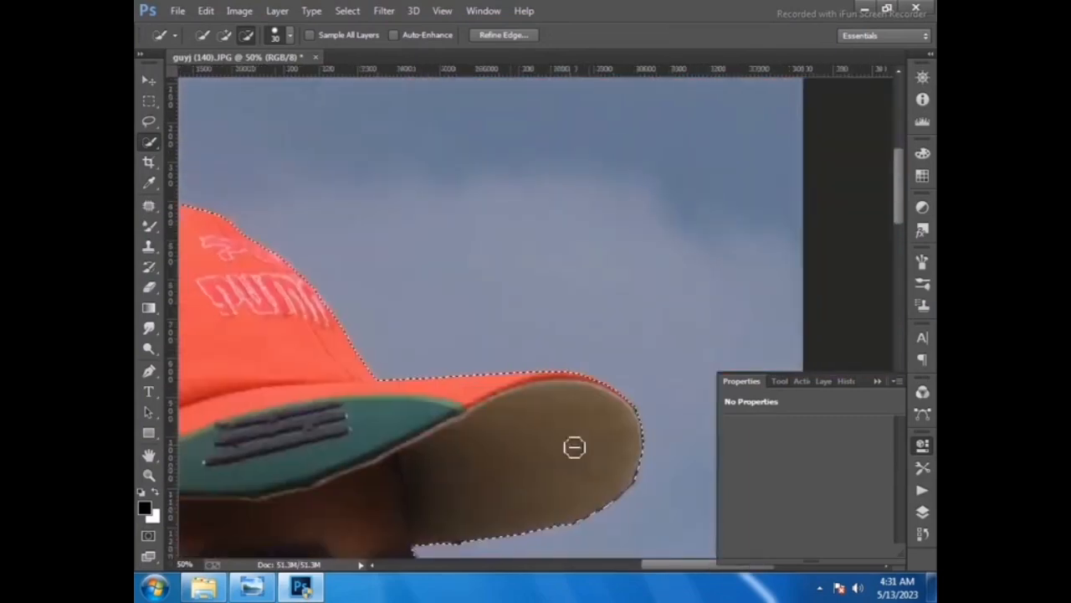
{"action": "scroll", "coordinate": [574, 435], "scroll_direction": "down", "scroll_amount": 3}
{"action": "scroll", "coordinate": [574, 423], "scroll_direction": "down", "scroll_amount": 5}
{"action": "scroll", "coordinate": [560, 428], "scroll_direction": "down", "scroll_amount": 3}
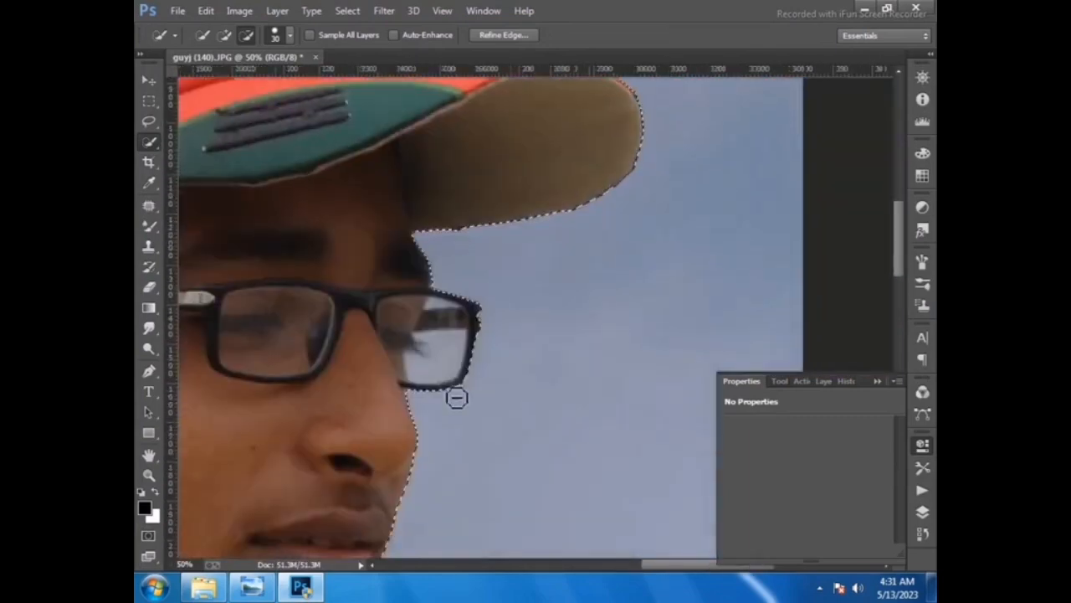
{"action": "scroll", "coordinate": [443, 394], "scroll_direction": "down", "scroll_amount": 8}
{"action": "scroll", "coordinate": [435, 360], "scroll_direction": "up", "scroll_amount": 6}
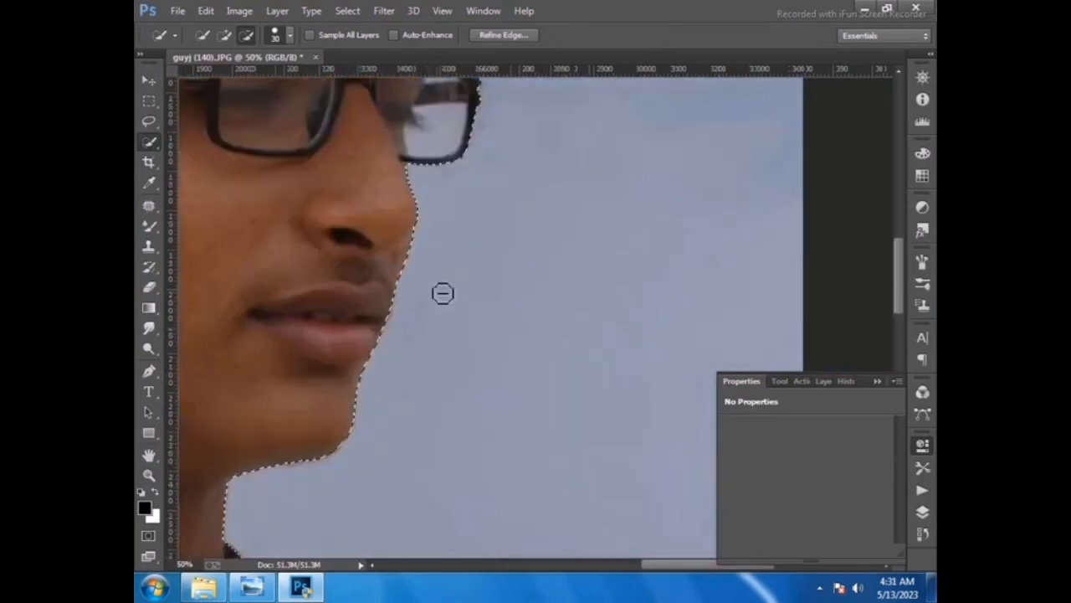
{"action": "mouse_move", "coordinate": [434, 307]}
{"action": "left_mouse_down"}
{"action": "mouse_move", "coordinate": [452, 263]}
{"action": "mouse_move", "coordinate": [432, 269]}
{"action": "mouse_move", "coordinate": [442, 205]}
{"action": "left_mouse_up"}
{"action": "left_click", "coordinate": [443, 204]}
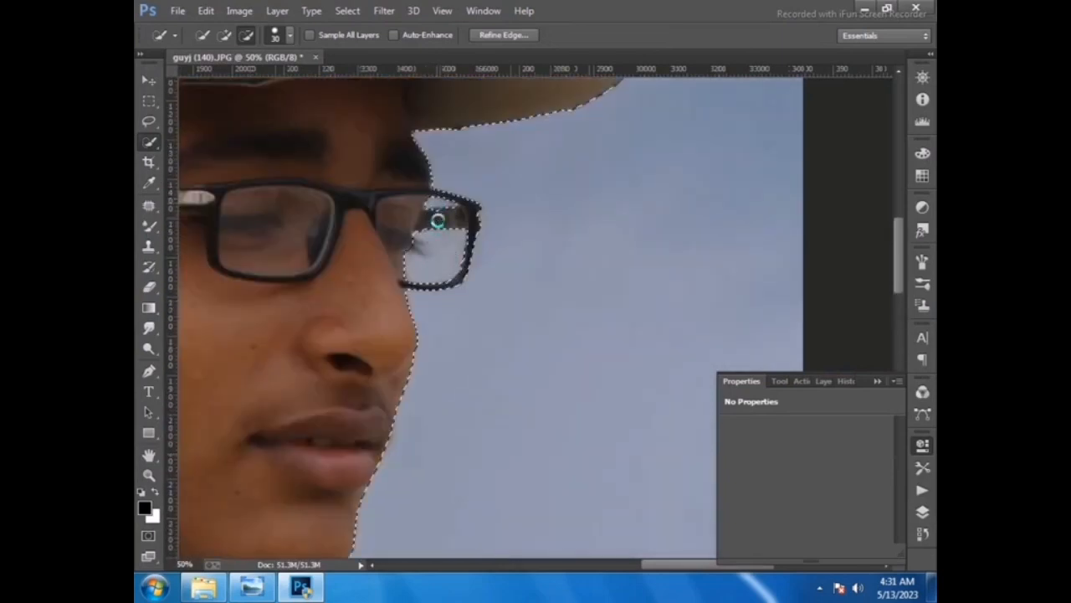
{"action": "left_click", "coordinate": [435, 220]}
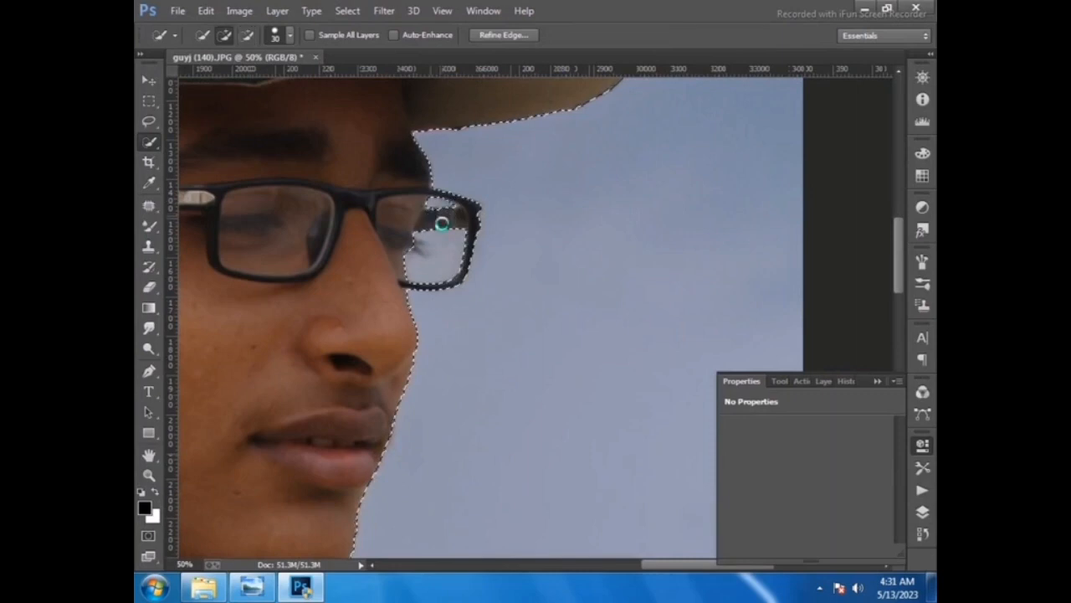
{"action": "left_click", "coordinate": [439, 216]}
Add the missing shirt collar edge at the base of the neck to the selection
{"action": "scroll", "coordinate": [443, 276], "scroll_direction": "down", "scroll_amount": 5}
{"action": "key", "text": "alt"}
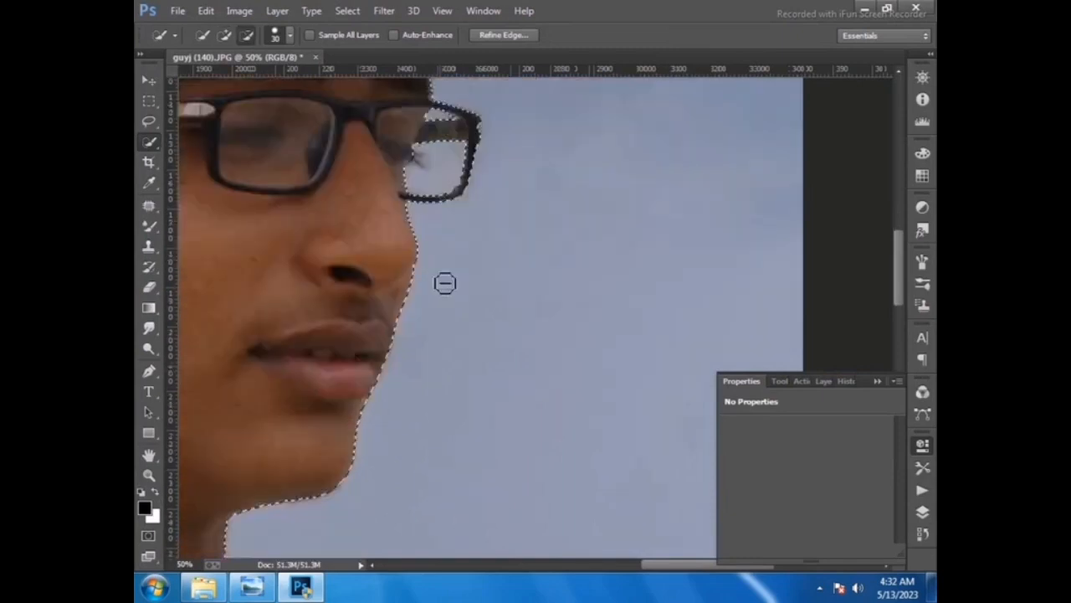
{"action": "scroll", "coordinate": [413, 331], "scroll_direction": "down", "scroll_amount": 7}
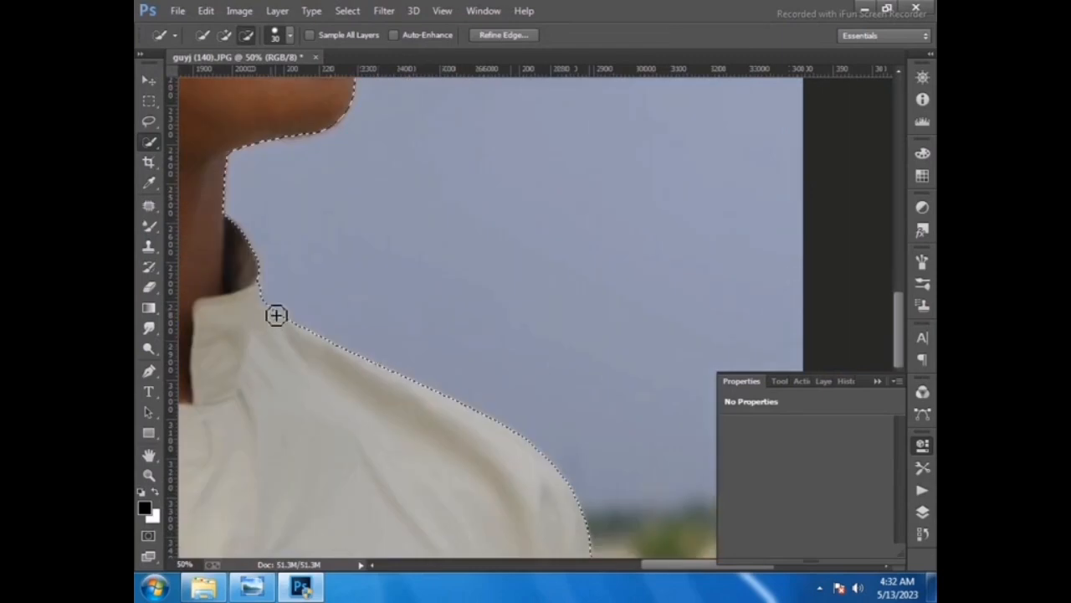
{"action": "left_click_drag", "start_coordinate": [267, 310], "coordinate": [259, 290]}
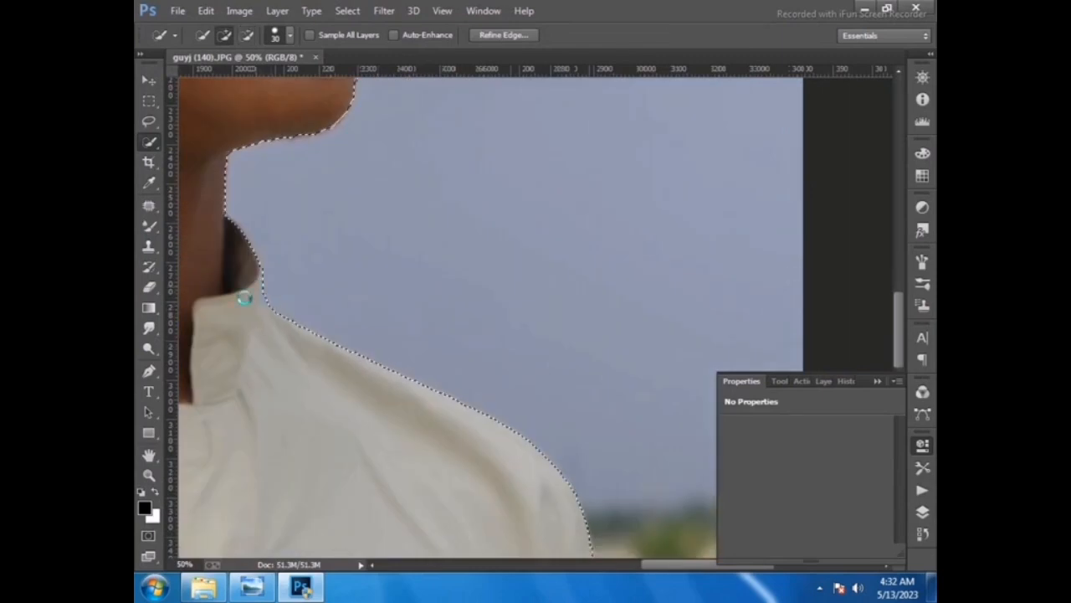
Refine the selection along the outer sleeve edge, removing background and adding back the missing strip of sleeve
{"action": "scroll", "coordinate": [419, 342], "scroll_direction": "down", "scroll_amount": 10}
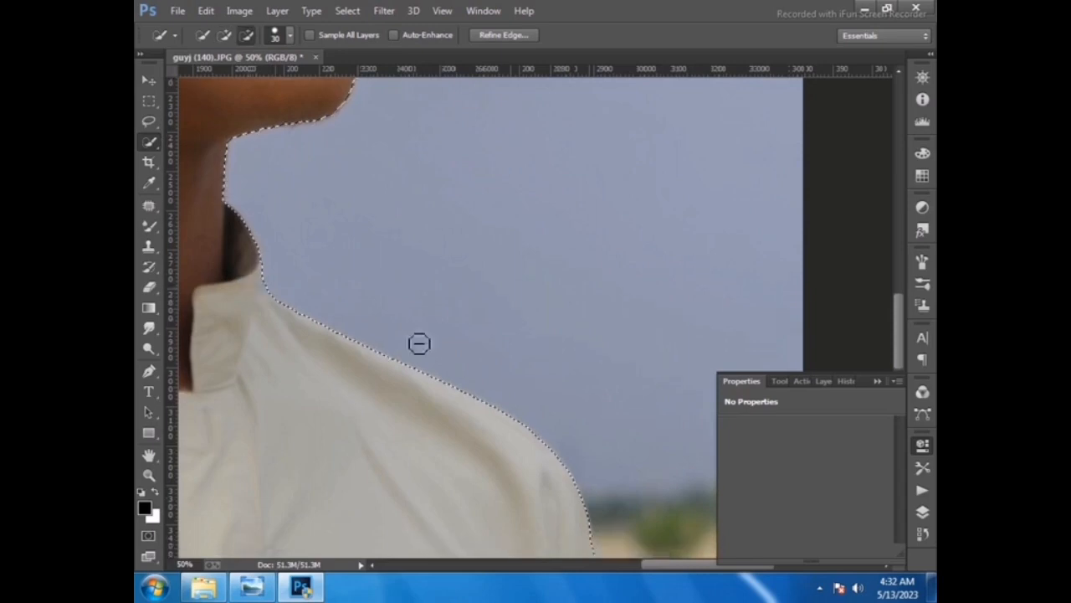
{"action": "left_click_drag", "start_coordinate": [613, 298], "coordinate": [610, 334]}
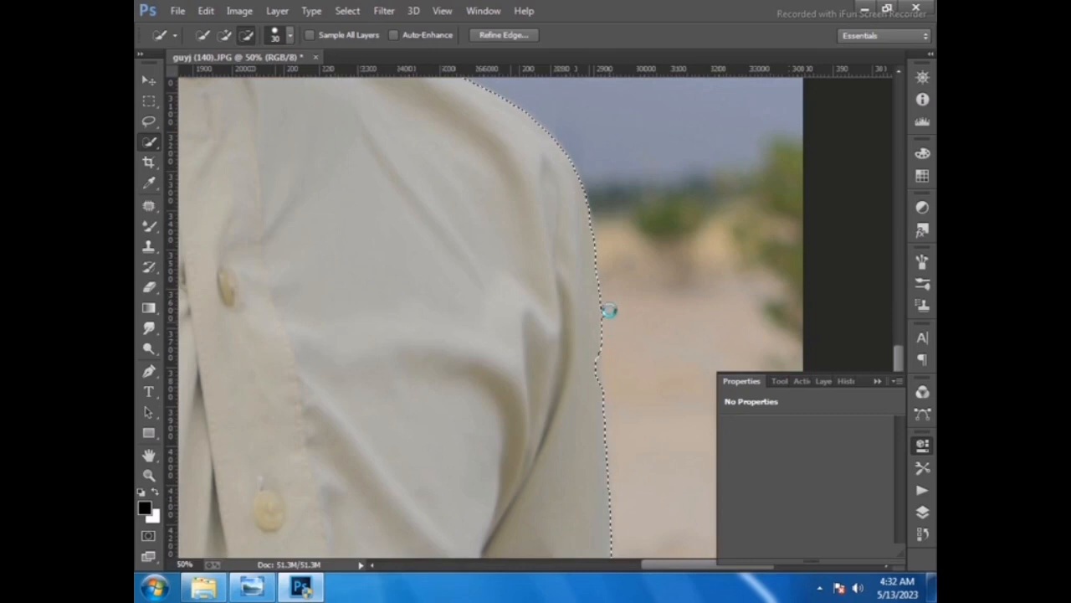
{"action": "left_click_drag", "start_coordinate": [607, 290], "coordinate": [613, 312]}
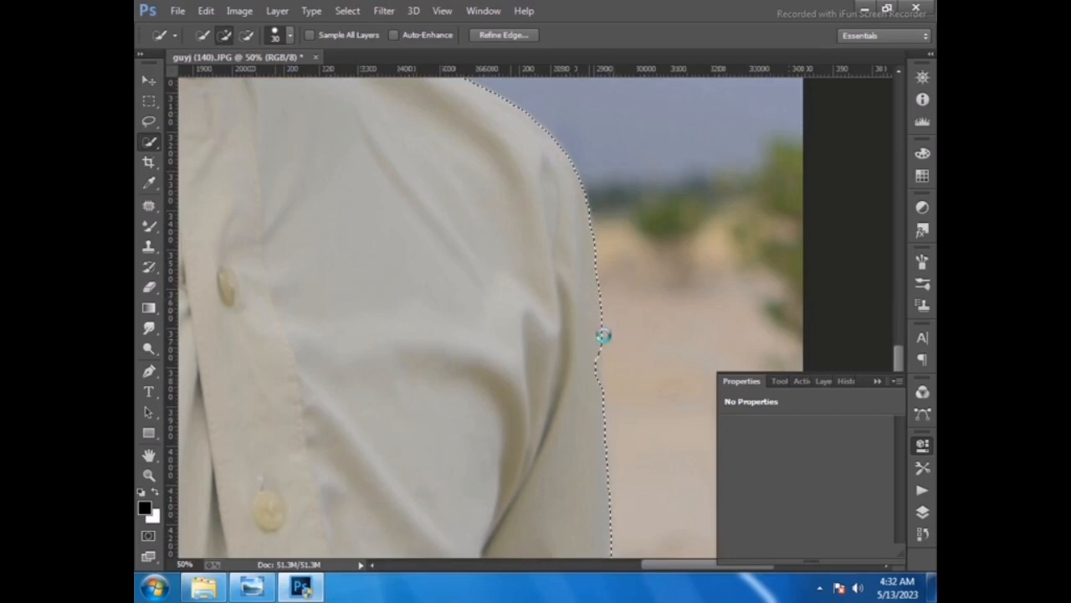
{"action": "left_click_drag", "start_coordinate": [603, 353], "coordinate": [603, 390]}
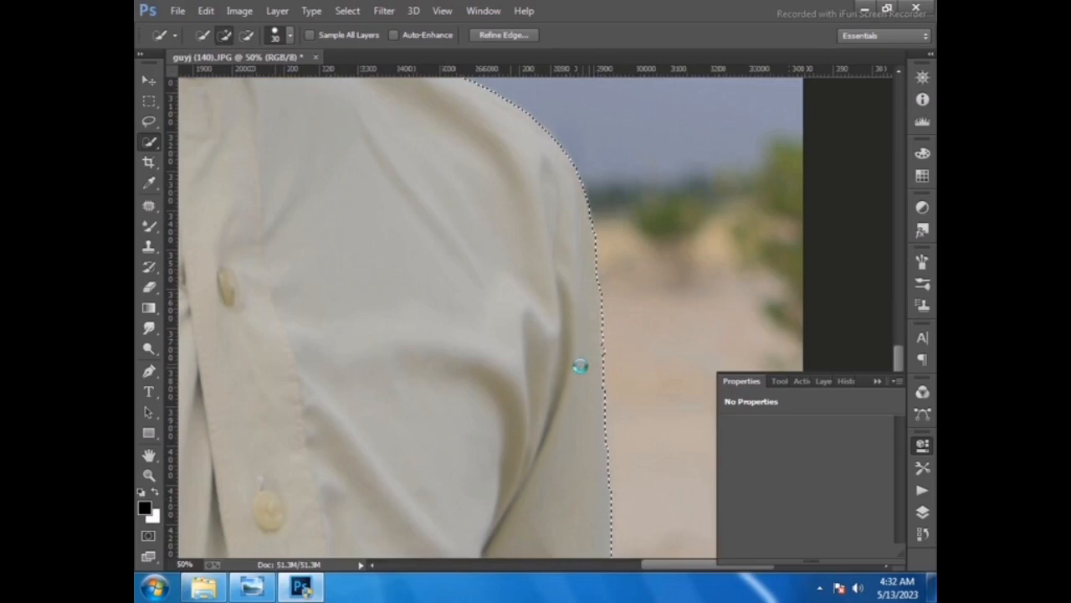
{"action": "scroll", "coordinate": [586, 371], "scroll_direction": "down", "scroll_amount": 5}
{"action": "key", "text": "alt"}
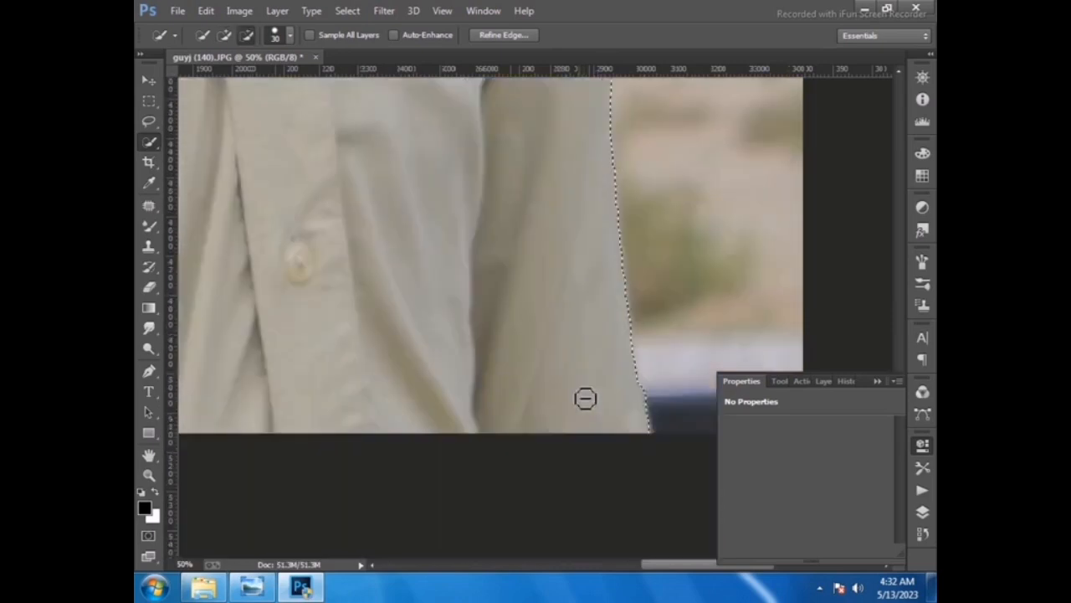
Invert the selection so that the background is selected instead of the boy
{"action": "left_click", "coordinate": [149, 474]}
{"action": "right_click", "coordinate": [507, 282]}
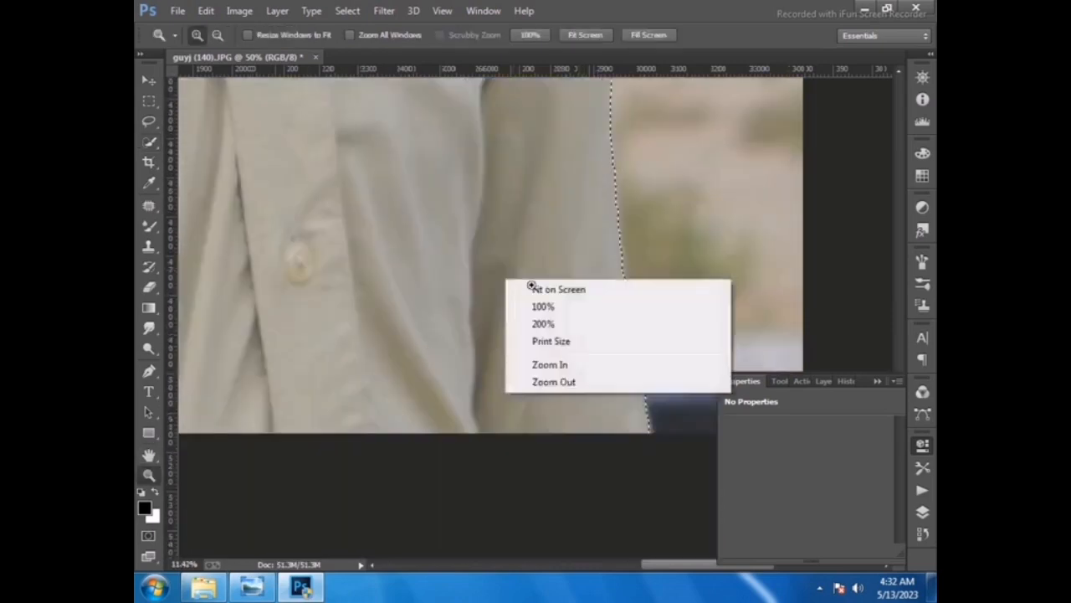
{"action": "left_click", "coordinate": [532, 288]}
{"action": "key", "text": "w"}
{"action": "right_click", "coordinate": [452, 174]}
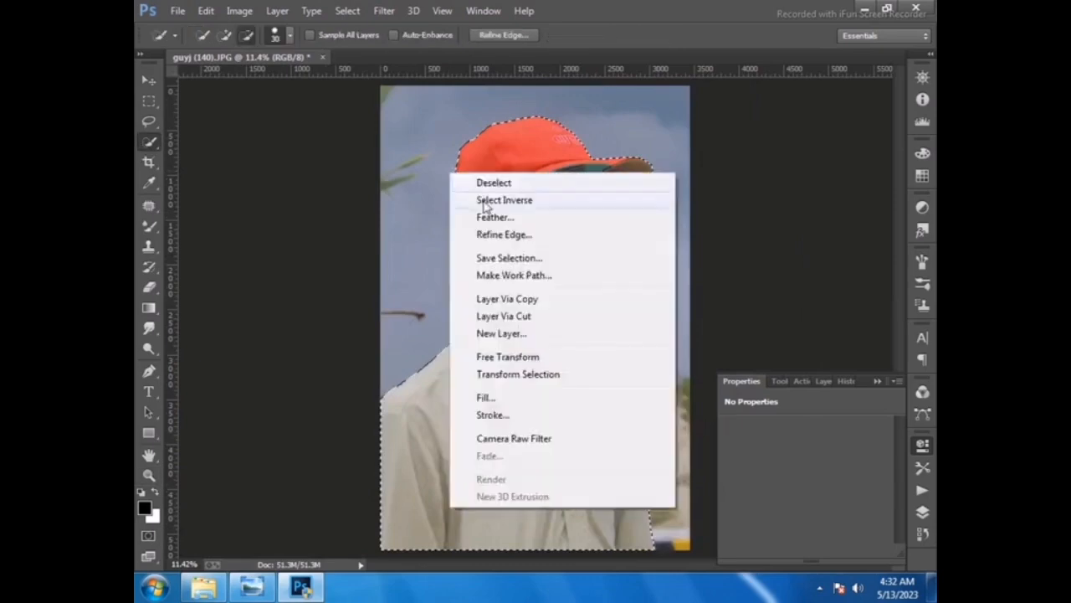
{"action": "left_click", "coordinate": [485, 202]}
Apply a filter from the Blur group to the selected background
{"action": "left_click", "coordinate": [384, 10]}
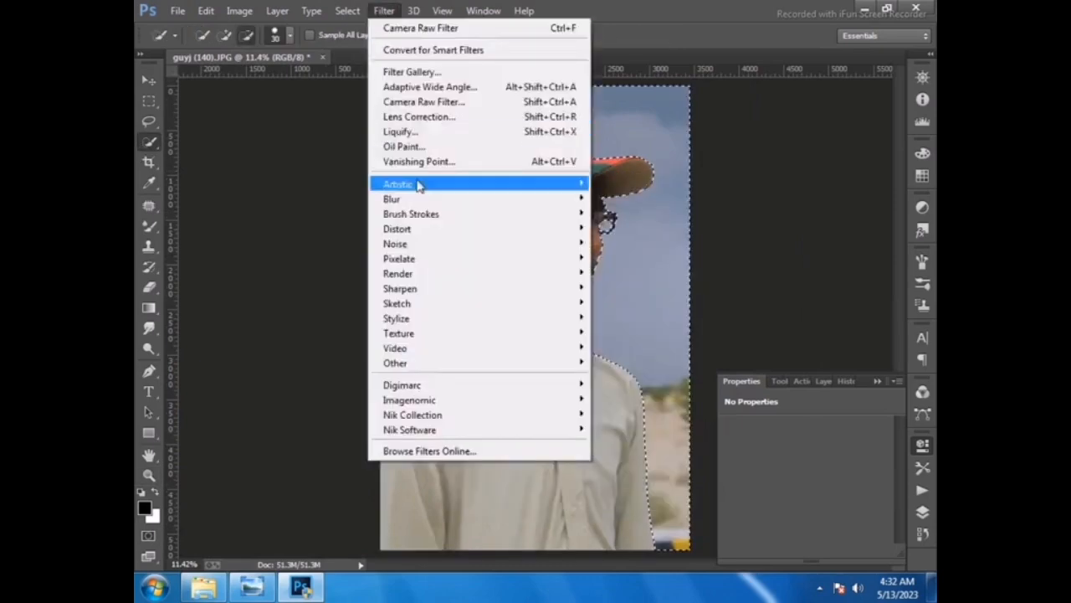
{"action": "mouse_move", "coordinate": [423, 199]}
{"action": "left_click", "coordinate": [645, 320]}
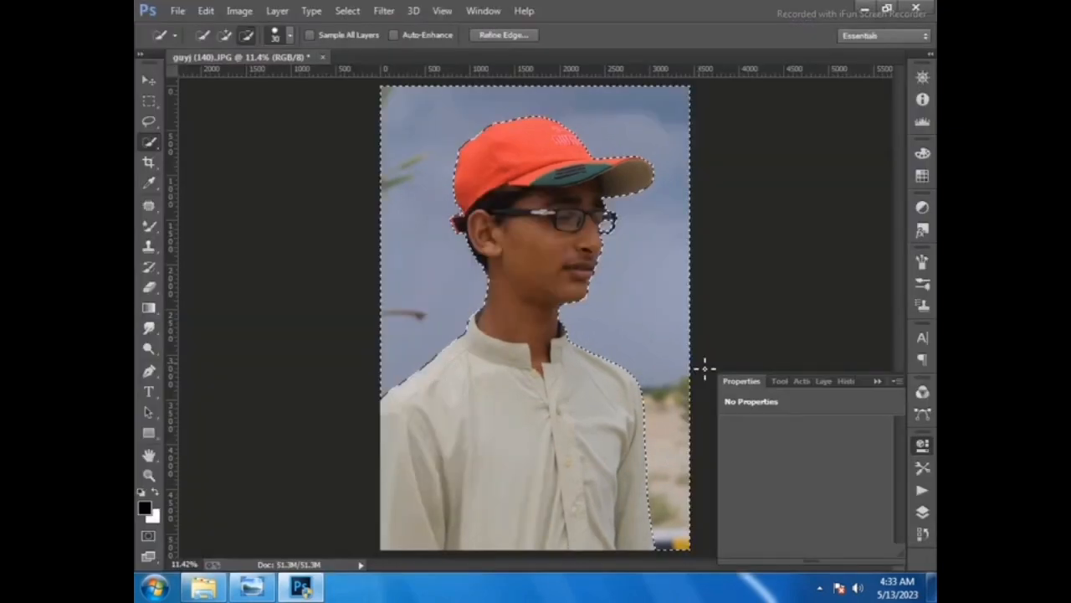
Apply the Camera Raw filter to the selected background with Highlights at -100 and Whites at about -10
{"action": "left_click", "coordinate": [384, 10]}
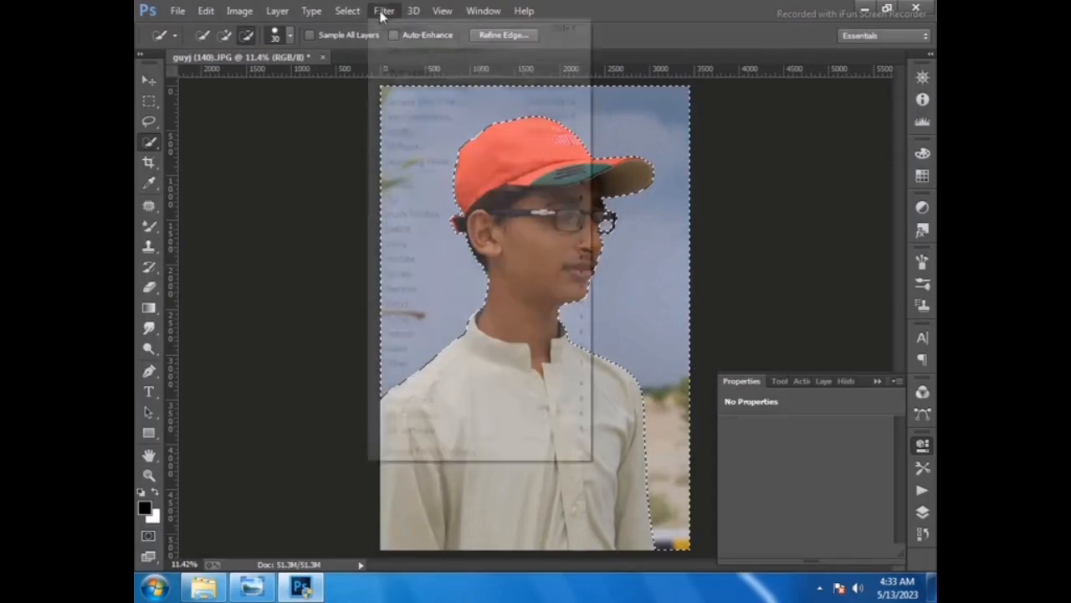
{"action": "left_click", "coordinate": [409, 109]}
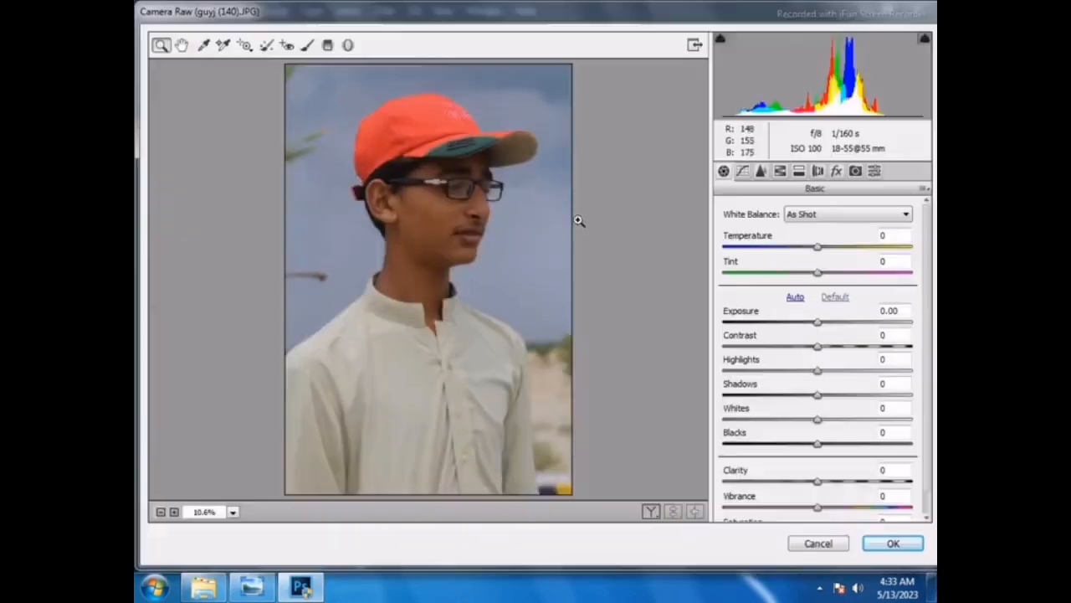
{"action": "left_click_drag", "start_coordinate": [774, 359], "coordinate": [762, 406]}
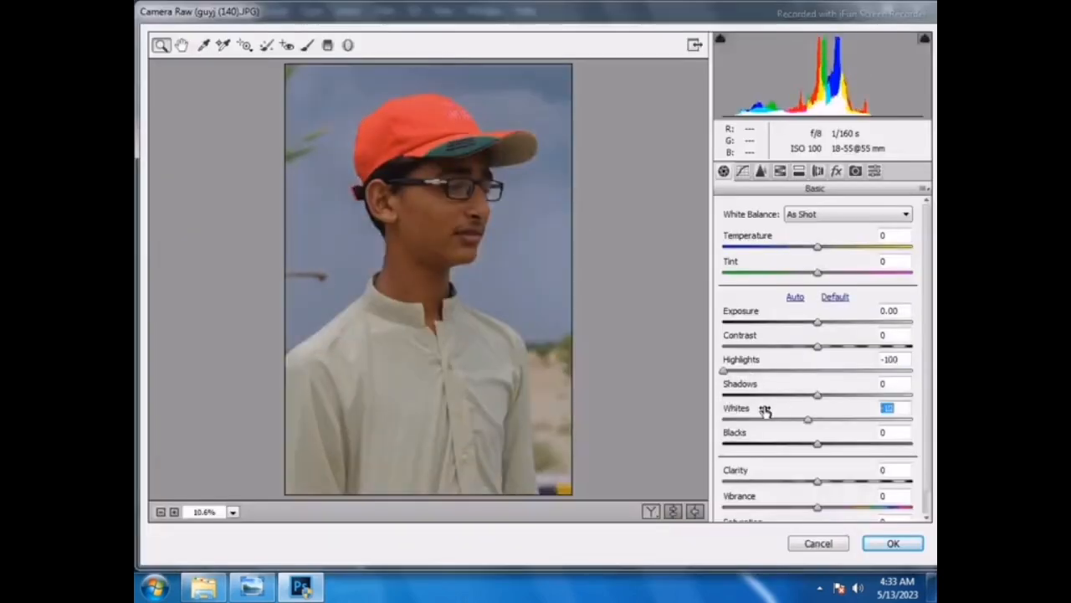
{"action": "scroll", "coordinate": [762, 406], "scroll_direction": "down", "scroll_amount": 1}
{"action": "key", "text": "Return"}
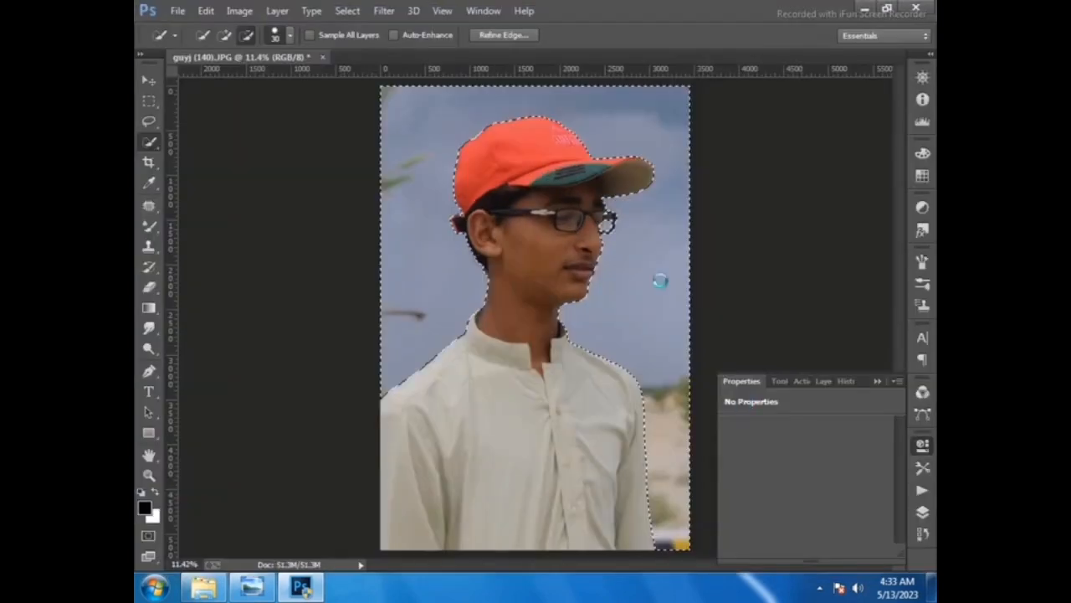
Deselect the background and get ready to zoom into the photo
{"action": "right_click", "coordinate": [653, 220]}
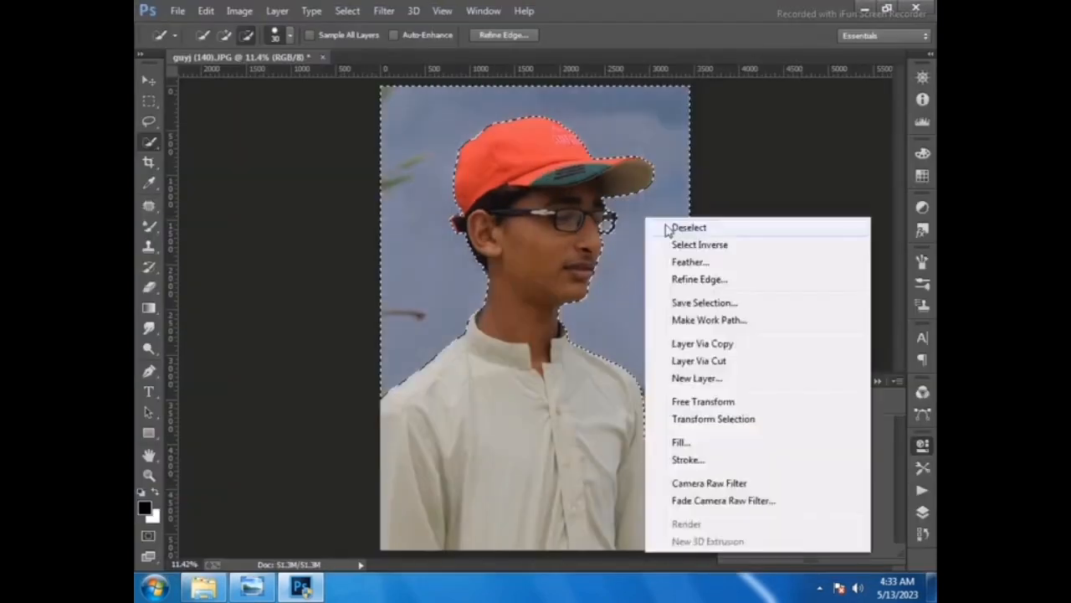
{"action": "left_click", "coordinate": [664, 227]}
{"action": "left_click", "coordinate": [149, 474]}
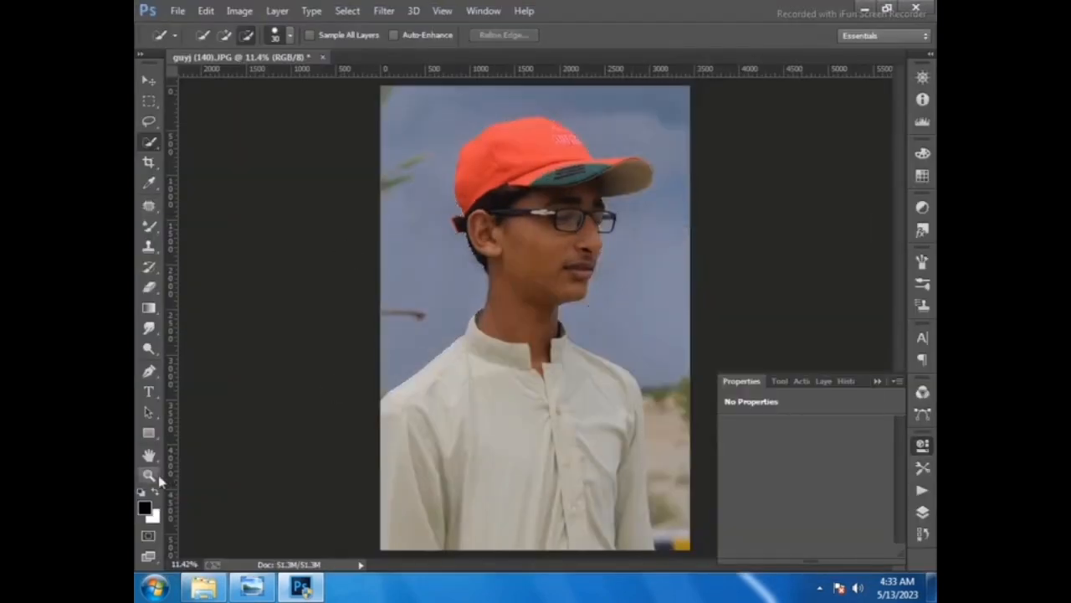
Smooth the skin on the boy's cheek and jaw with the Mixer Brush at a size of up to 250 px
{"action": "left_click", "coordinate": [525, 167]}
{"action": "left_click", "coordinate": [533, 169]}
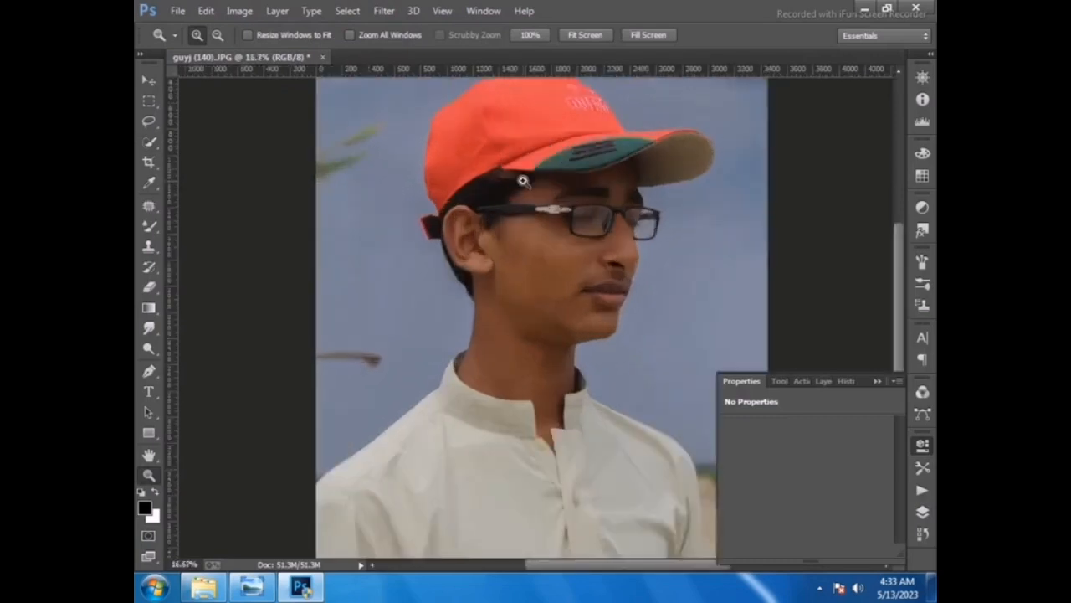
{"action": "left_click", "coordinate": [522, 176]}
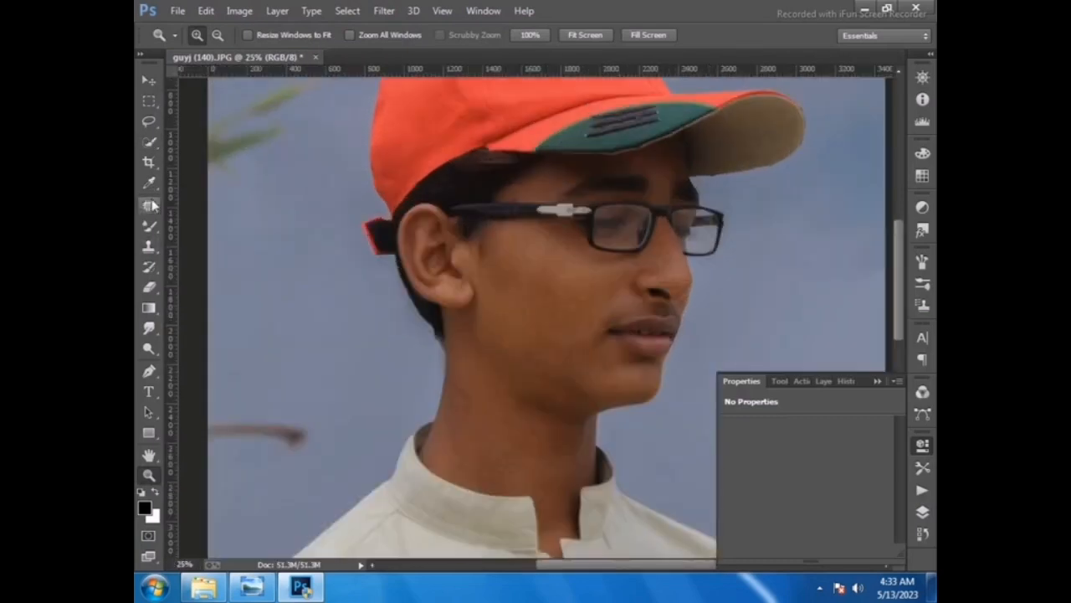
{"action": "left_click", "coordinate": [149, 226]}
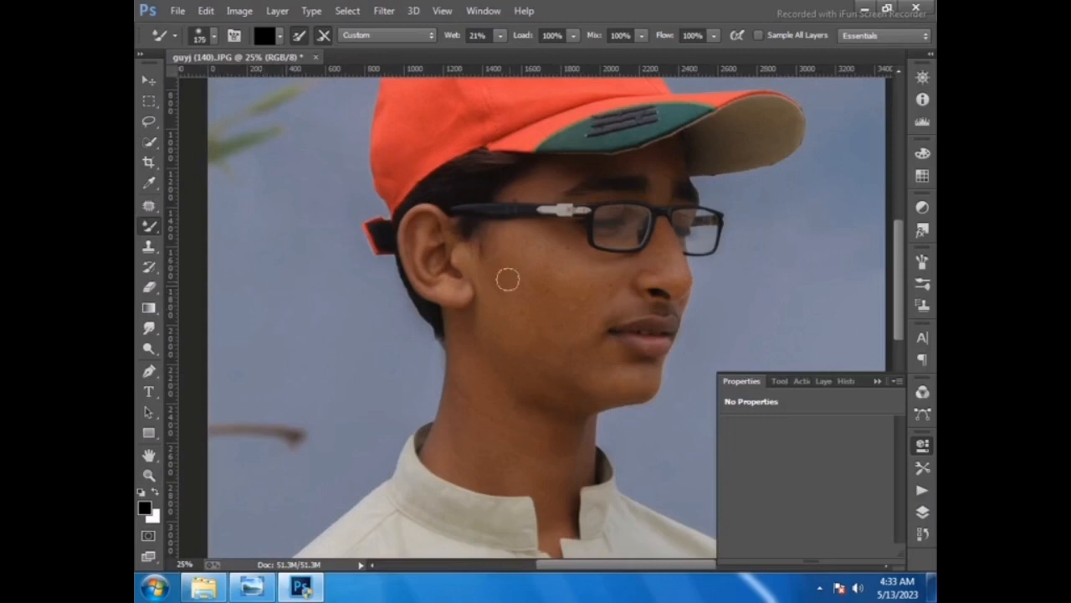
{"action": "key", "text": "bracketright"}
{"action": "key", "text": "bracketright"}
{"action": "key", "text": "bracketright"}
{"action": "key", "text": "bracketright"}
{"action": "key", "text": "bracketright"}
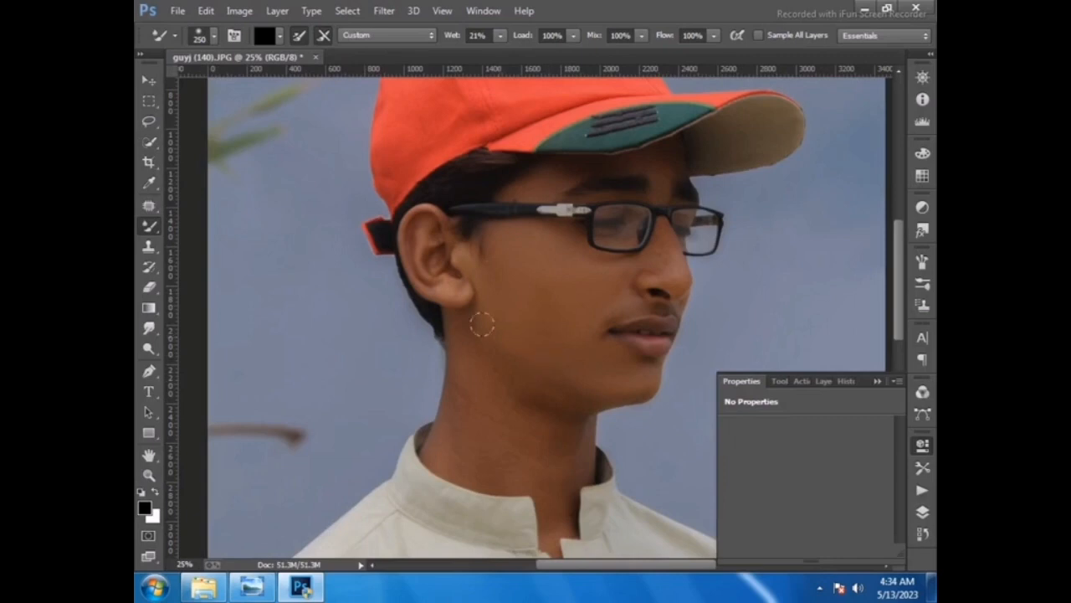
Smooth the skin of the neck down to the collar opening with the Mixer Brush at about 200 px
{"action": "key", "text": "bracketright"}
{"action": "key", "text": "bracketleft"}
{"action": "key", "text": "bracketright"}
{"action": "key", "text": "bracketright"}
{"action": "key", "text": "bracketleft"}
{"action": "key", "text": "bracketleft"}
{"action": "mouse_move", "coordinate": [547, 511]}
{"action": "left_mouse_down"}
{"action": "mouse_move", "coordinate": [545, 488]}
{"action": "mouse_move", "coordinate": [551, 499]}
{"action": "left_mouse_up"}
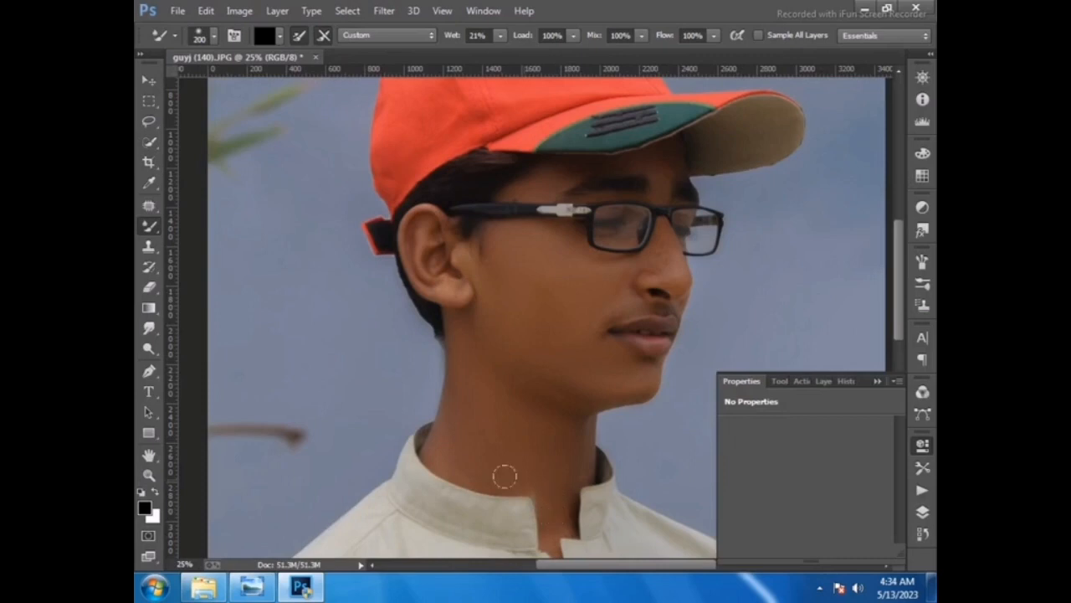
Refine the skin smoothing on the face and neck with a smaller Mixer Brush of about 125 to 150 px
{"action": "scroll", "coordinate": [502, 452], "scroll_direction": "up", "scroll_amount": 2}
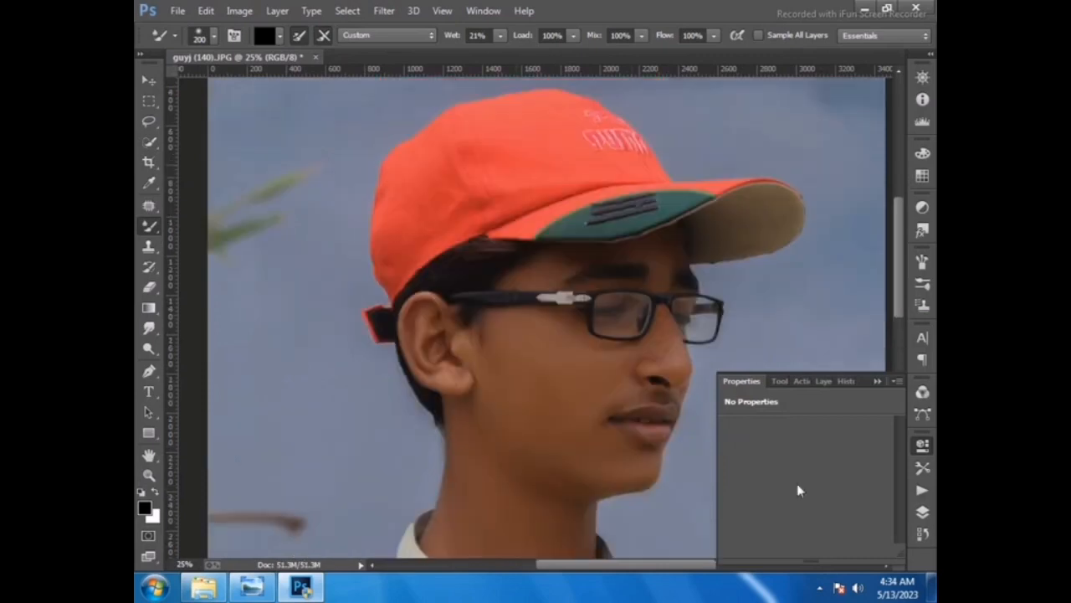
{"action": "scroll", "coordinate": [545, 342], "scroll_direction": "down", "scroll_amount": 2}
{"action": "scroll", "coordinate": [540, 335], "scroll_direction": "up", "scroll_amount": 2}
{"action": "key", "text": "bracketleft"}
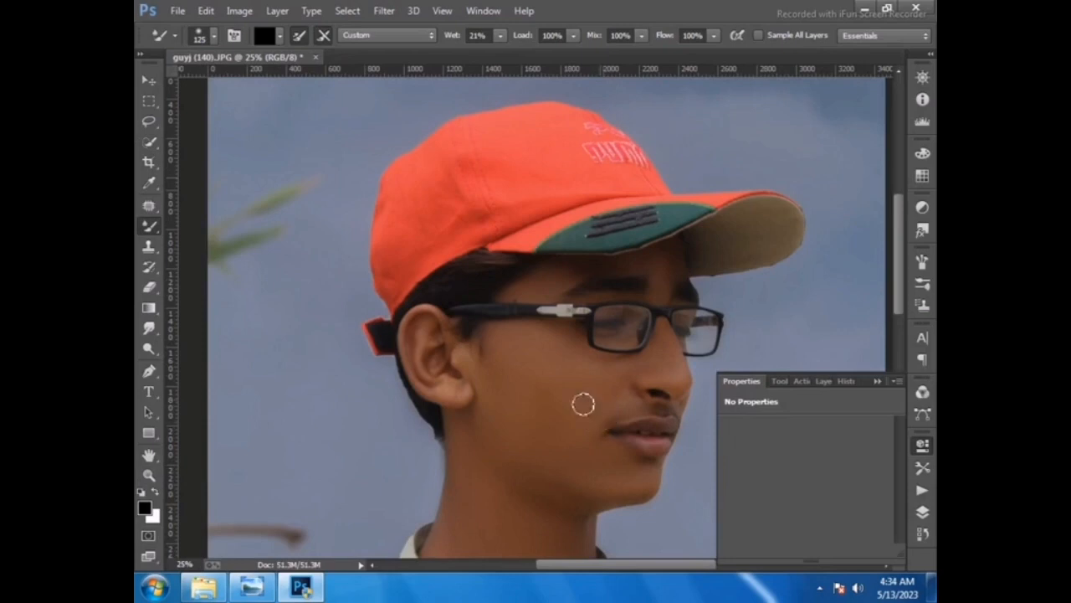
{"action": "key", "text": "bracketright"}
{"action": "scroll", "coordinate": [502, 335], "scroll_direction": "down", "scroll_amount": 2}
{"action": "scroll", "coordinate": [510, 269], "scroll_direction": "down", "scroll_amount": 3}
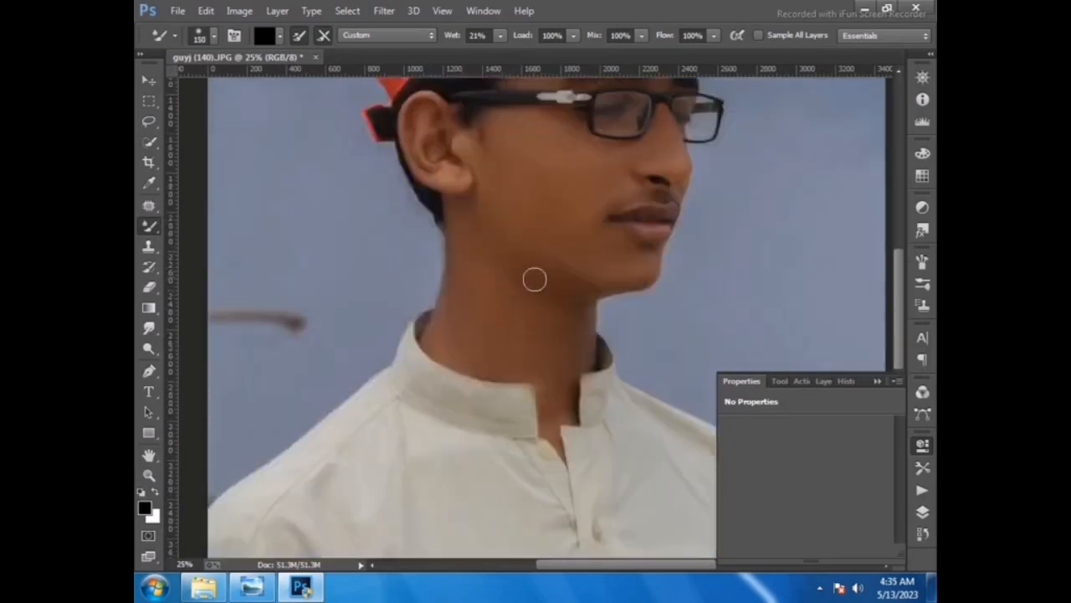
Start the Camera Raw filter on the photo and preview the numbered presets from 10 to 19
{"action": "left_click", "coordinate": [384, 10]}
{"action": "left_click", "coordinate": [411, 102]}
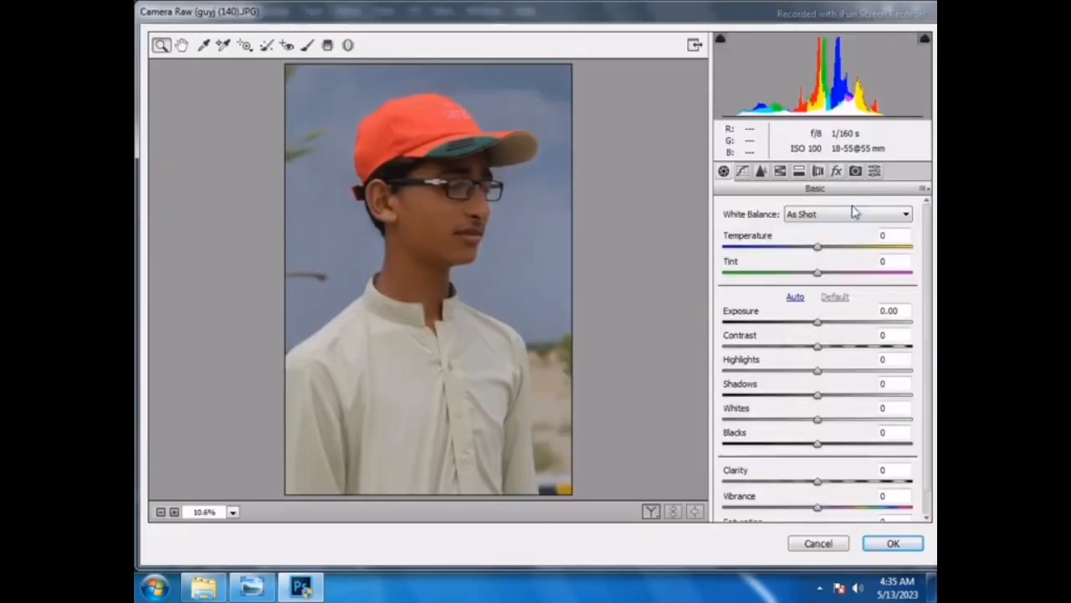
{"action": "left_click", "coordinate": [921, 189]}
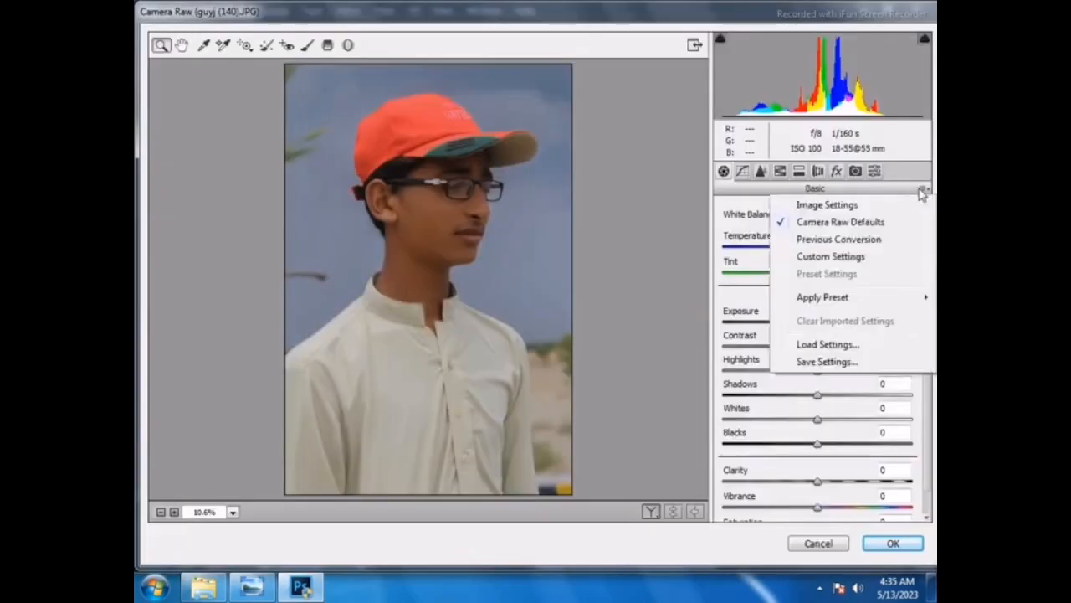
{"action": "left_click", "coordinate": [873, 171]}
{"action": "left_click", "coordinate": [733, 213]}
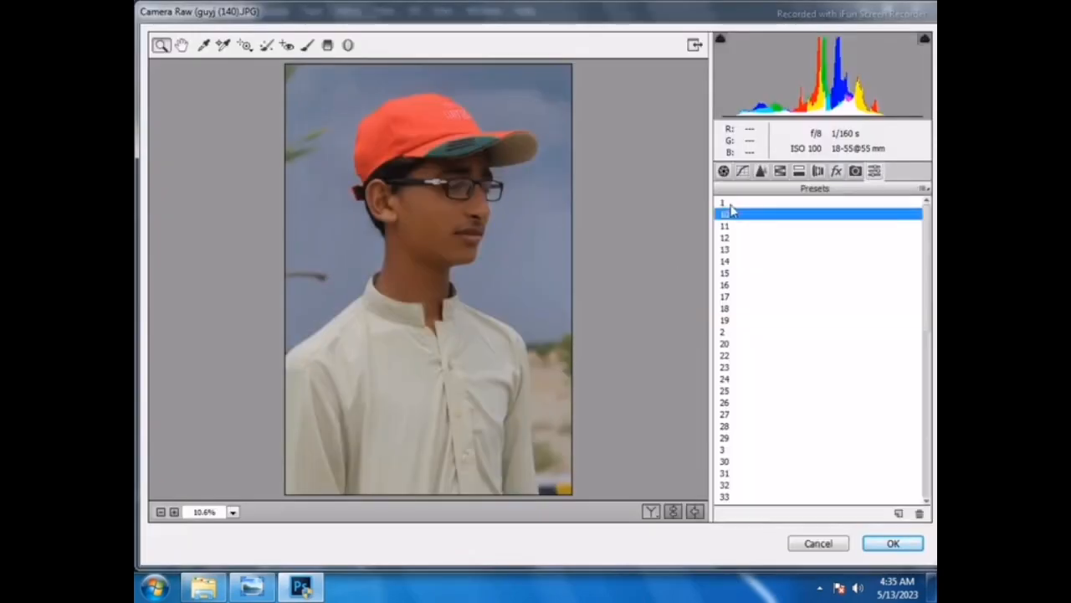
{"action": "left_click", "coordinate": [728, 226]}
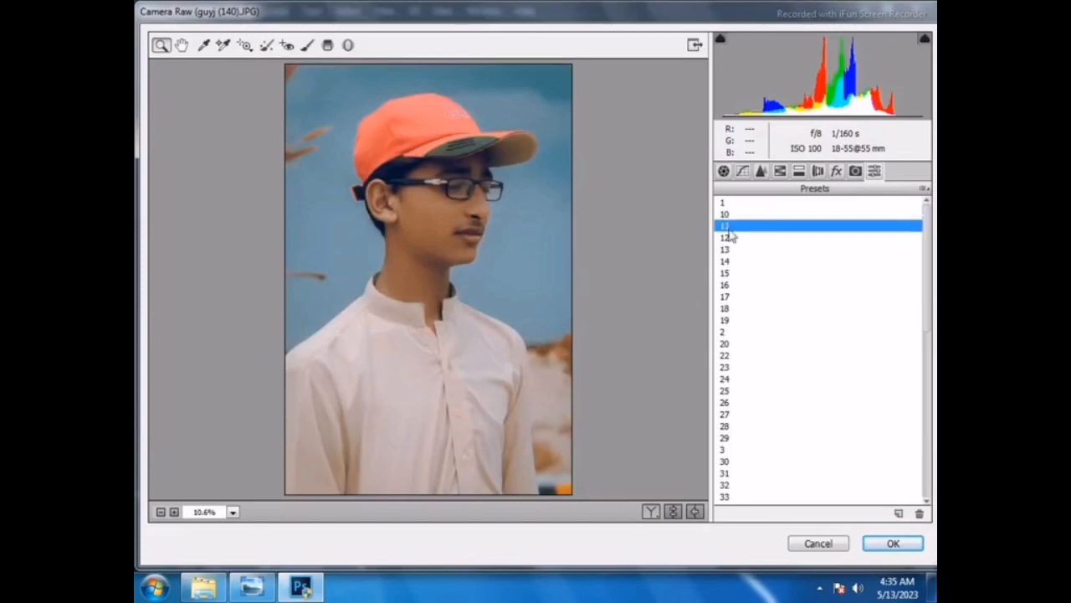
{"action": "left_click", "coordinate": [728, 238]}
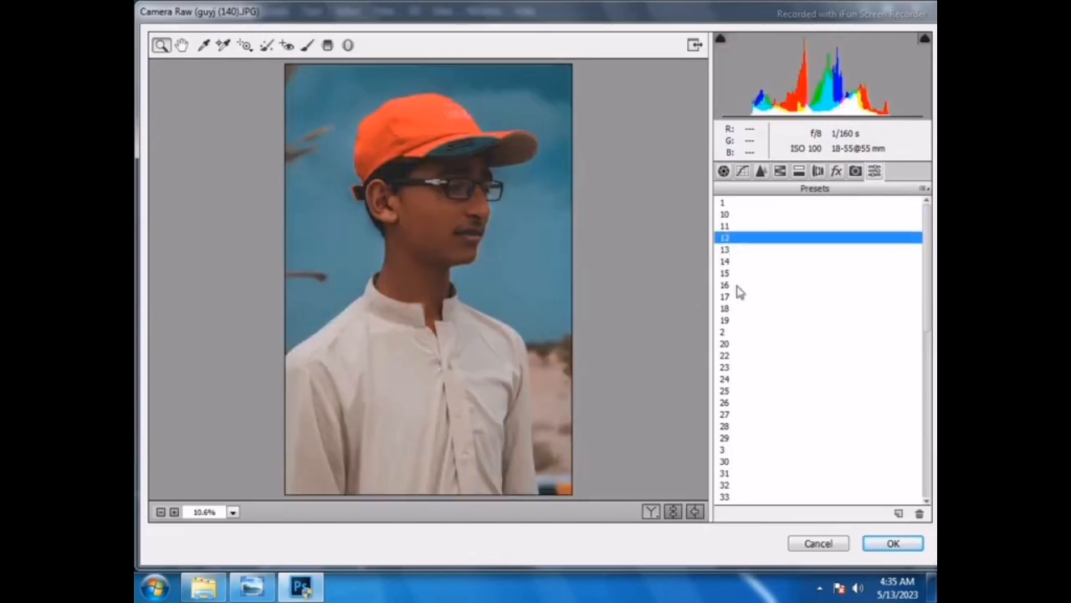
{"action": "left_click", "coordinate": [728, 251]}
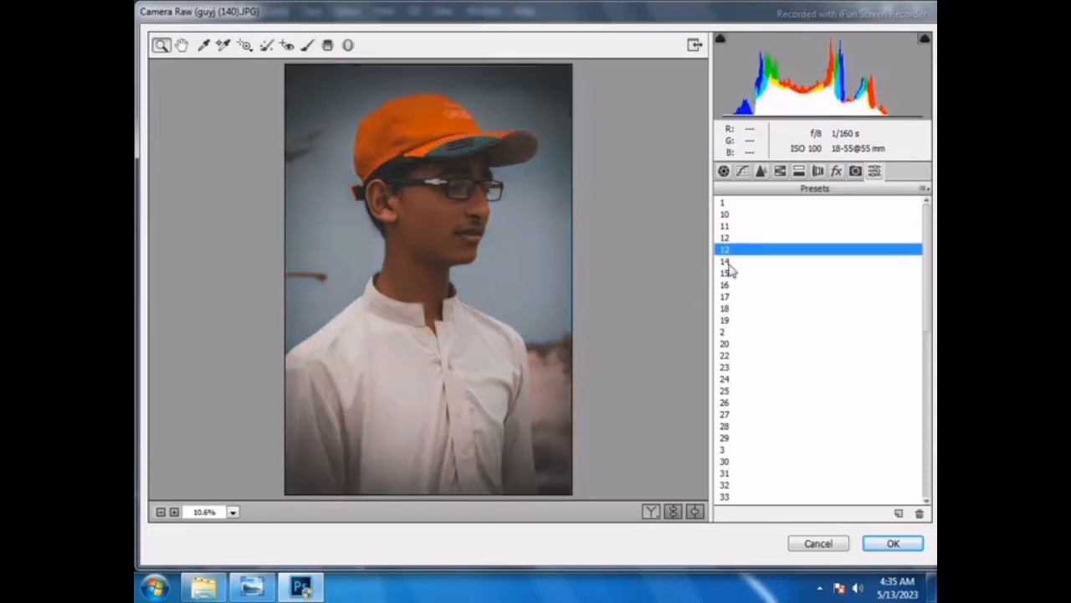
{"action": "left_click", "coordinate": [728, 262]}
{"action": "left_click", "coordinate": [733, 286]}
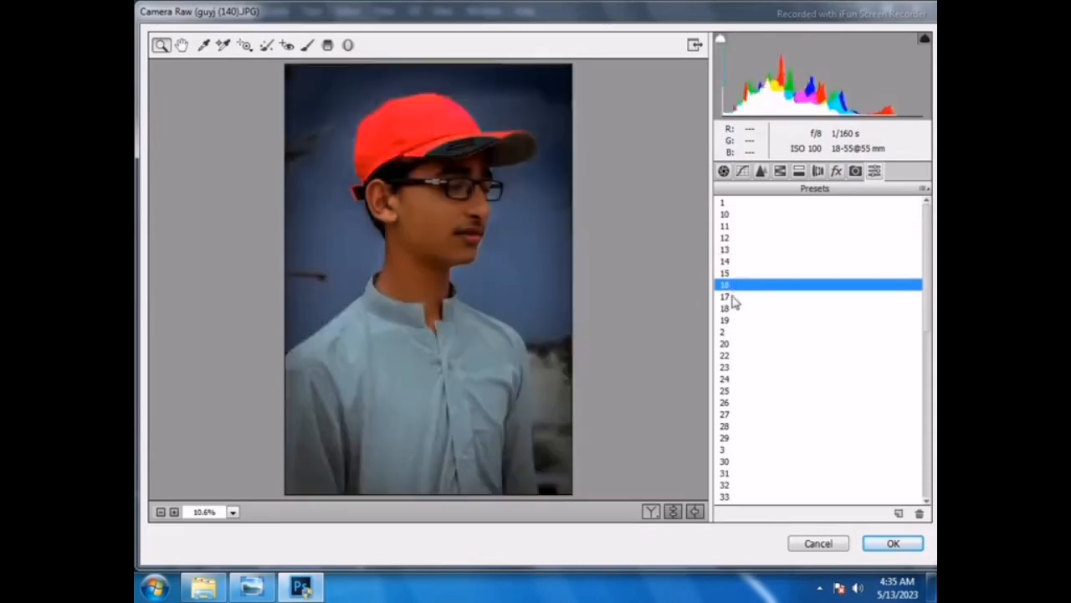
{"action": "left_click", "coordinate": [735, 297]}
{"action": "left_click", "coordinate": [738, 321]}
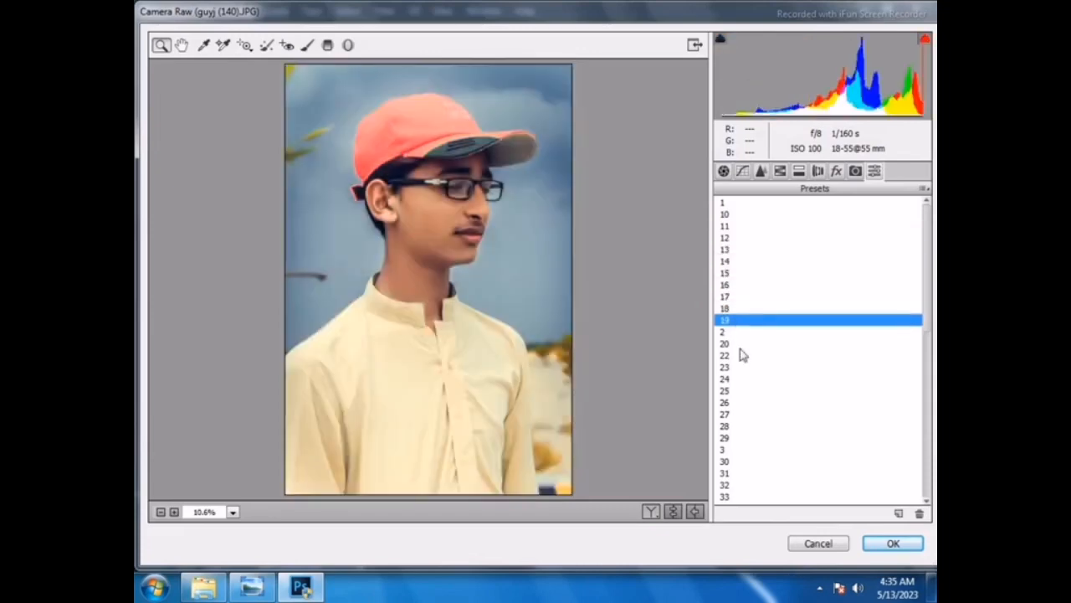
Compare presets 2 and 20 to 27 and apply one giving a bright blue sky and pale green shirt
{"action": "left_click", "coordinate": [727, 332]}
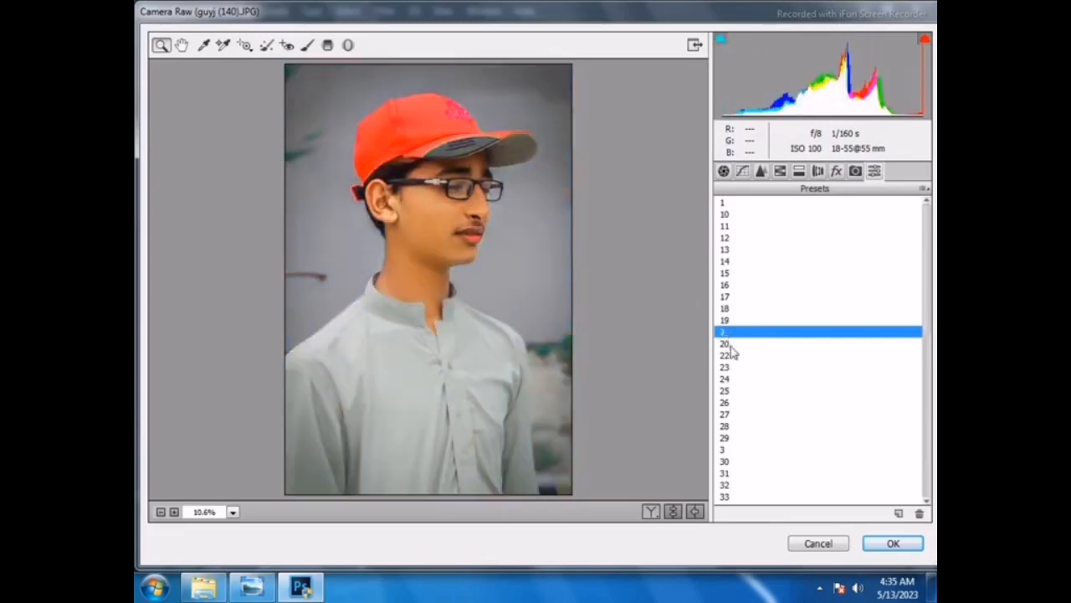
{"action": "left_click", "coordinate": [729, 344]}
{"action": "left_click", "coordinate": [731, 355]}
{"action": "left_click", "coordinate": [732, 367]}
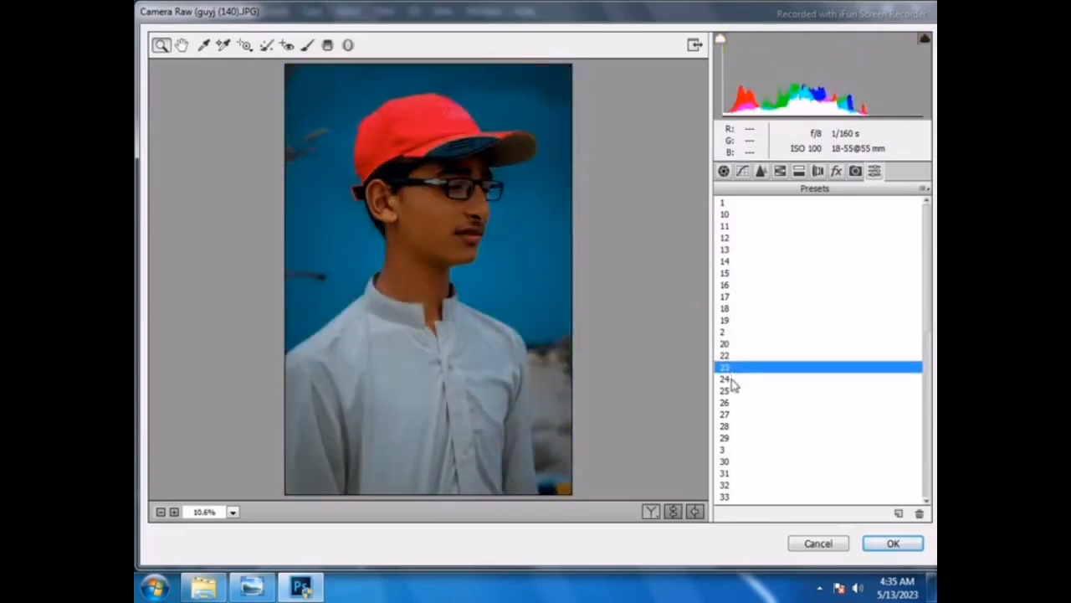
{"action": "left_click", "coordinate": [733, 379]}
{"action": "left_click", "coordinate": [738, 391]}
{"action": "left_click", "coordinate": [741, 403]}
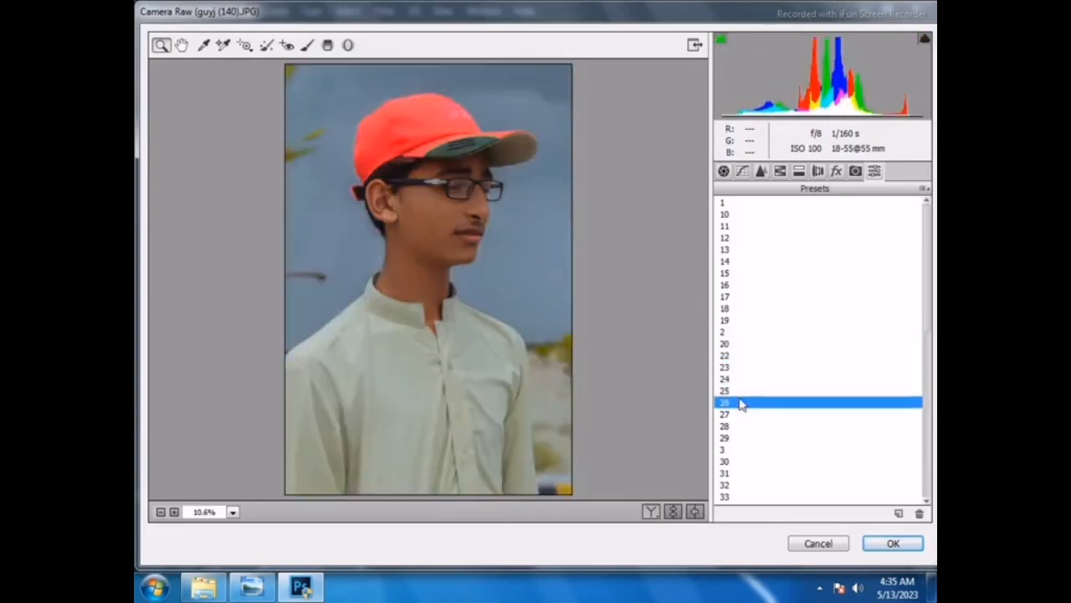
{"action": "left_click", "coordinate": [740, 416]}
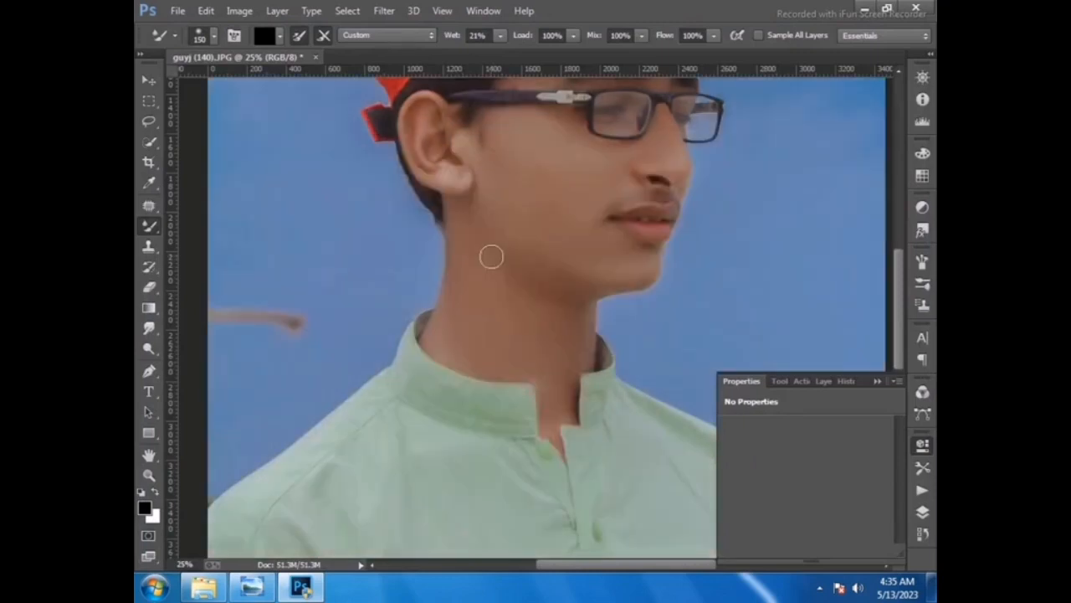
Apply the Camera Raw filter with HSL luminance of Reds at +23 and Oranges at +13
{"action": "left_click", "coordinate": [384, 10]}
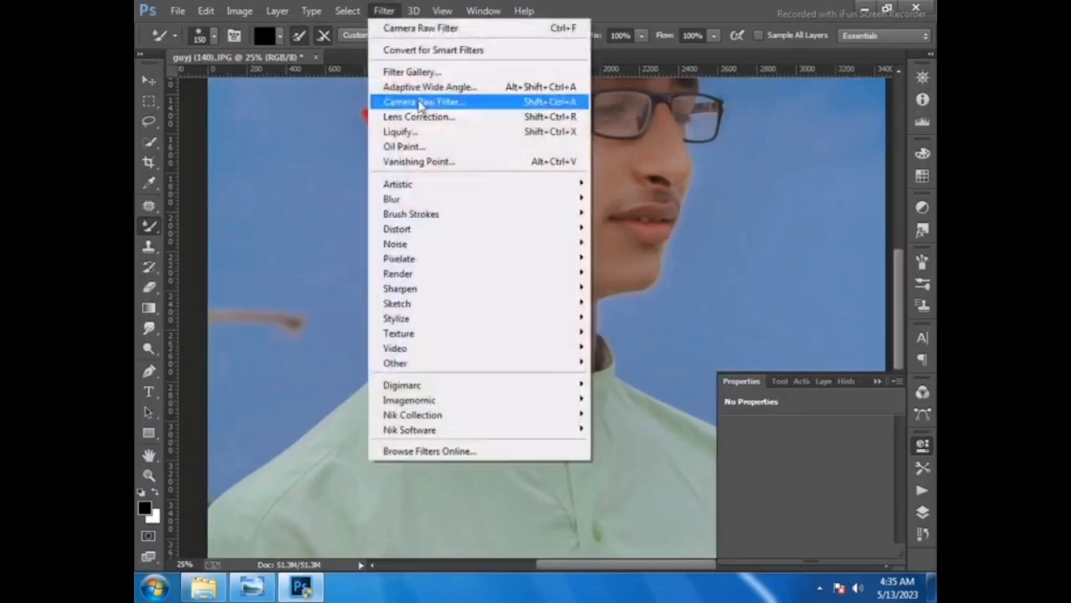
{"action": "left_click", "coordinate": [422, 102]}
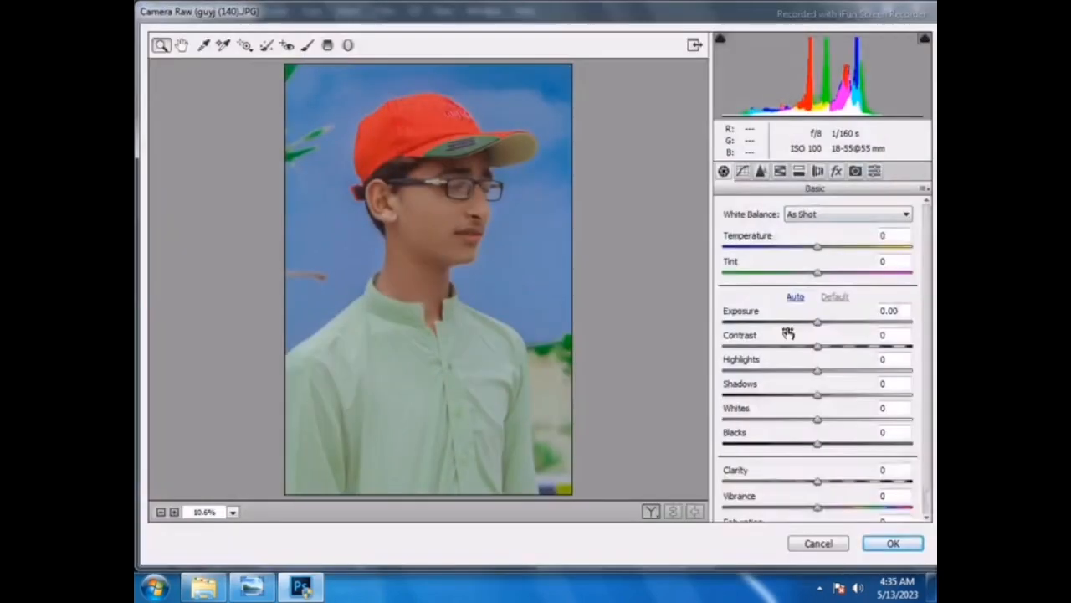
{"action": "left_click", "coordinate": [780, 172]}
{"action": "left_click_drag", "start_coordinate": [822, 309], "coordinate": [843, 283]}
{"action": "left_click", "coordinate": [810, 235]}
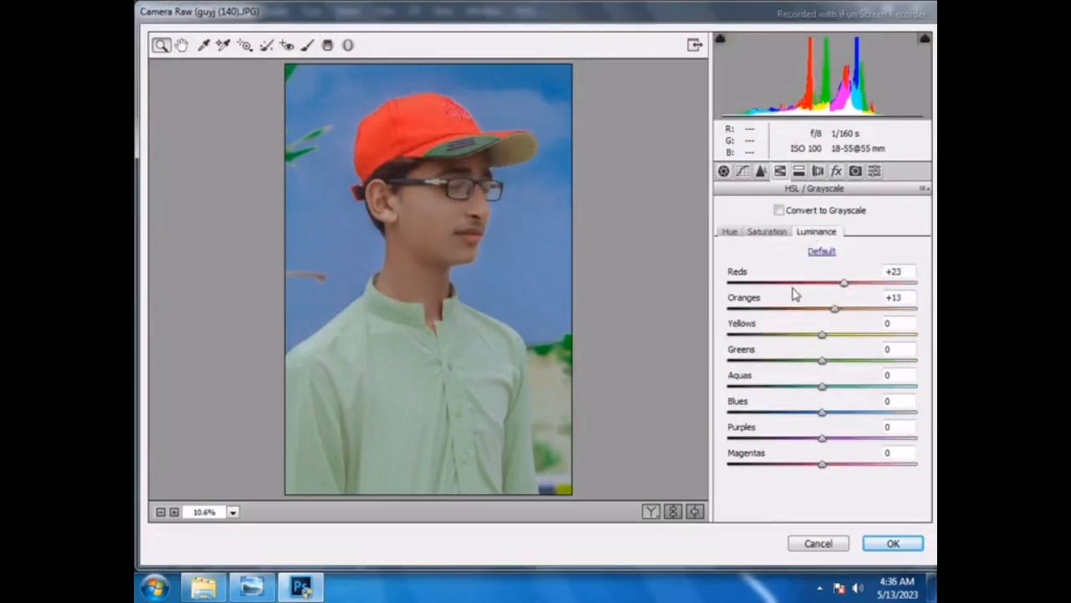
{"action": "key", "text": "Return"}
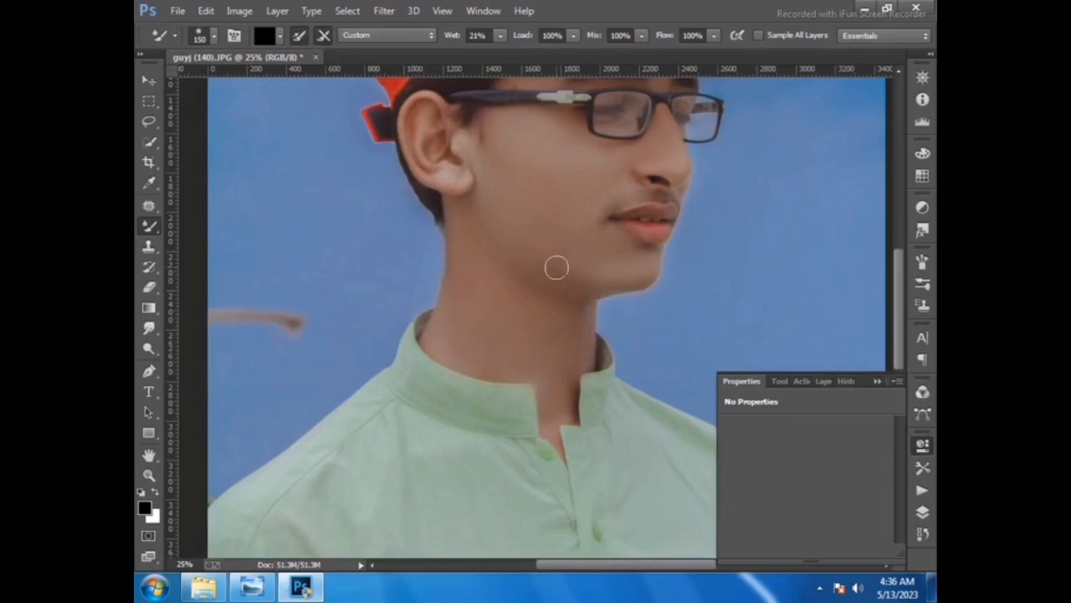
Blend the brightened skin on the jaw and neck with the Mixer Brush at about 200 px
{"action": "key", "text": "bracketright"}
{"action": "key", "text": "bracketright"}
{"action": "key", "text": "bracketright"}
{"action": "scroll", "coordinate": [512, 193], "scroll_direction": "up", "scroll_amount": 2}
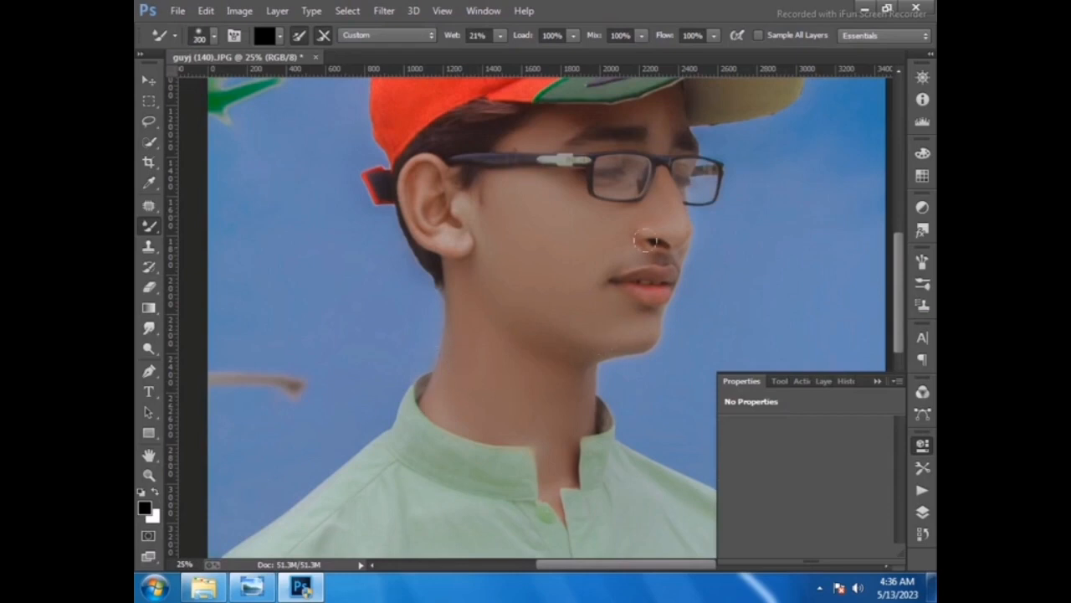
Smooth the smaller facial areas around the nose and mouth with the Mixer Brush, varying its size up to 150 px
{"action": "key", "text": "bracketleft"}
{"action": "key", "text": "bracketleft"}
{"action": "key", "text": "bracketleft"}
{"action": "key", "text": "bracketleft"}
{"action": "key", "text": "bracketright"}
{"action": "key", "text": "bracketright"}
{"action": "key", "text": "bracketright"}
Retouch the photo with the Camera Raw Adjustment Brush, and touch up around the lips with a smaller Mixer Brush
{"action": "left_click", "coordinate": [391, 12]}
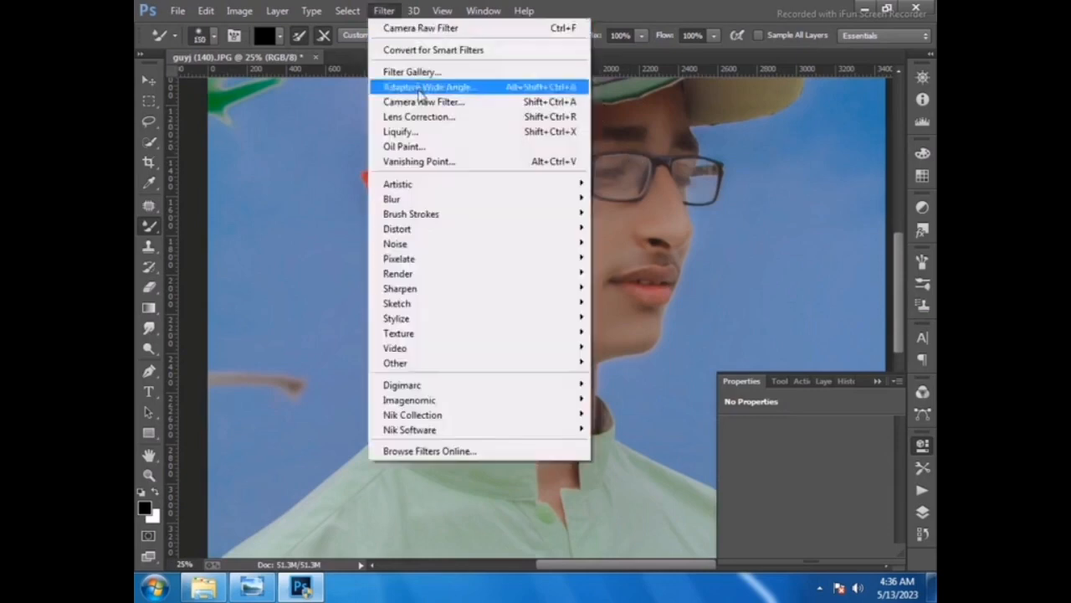
{"action": "left_click", "coordinate": [423, 104]}
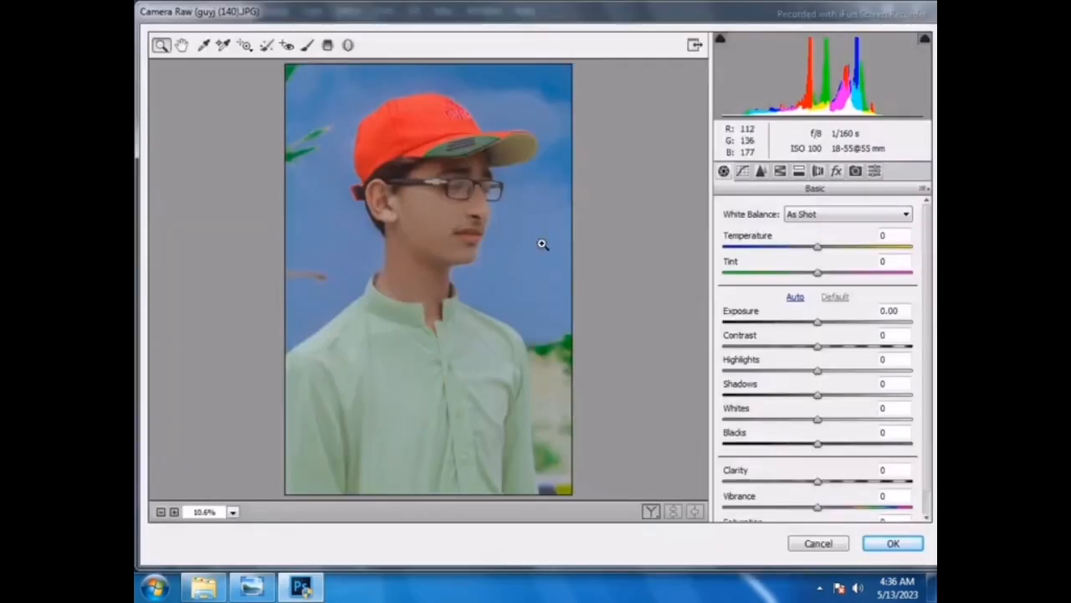
{"action": "left_click", "coordinate": [307, 45]}
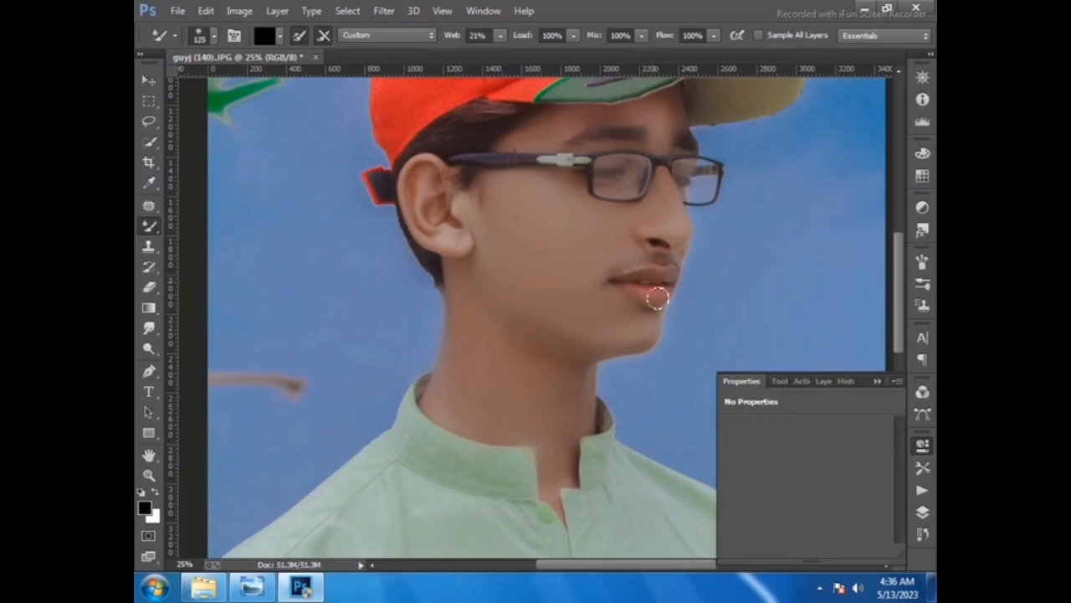
{"action": "key", "text": "bracketleft"}
{"action": "key", "text": "bracketleft"}
Fit the whole photo on screen and compare the original history state with the retouched version
{"action": "left_click", "coordinate": [149, 473]}
{"action": "right_click", "coordinate": [256, 431]}
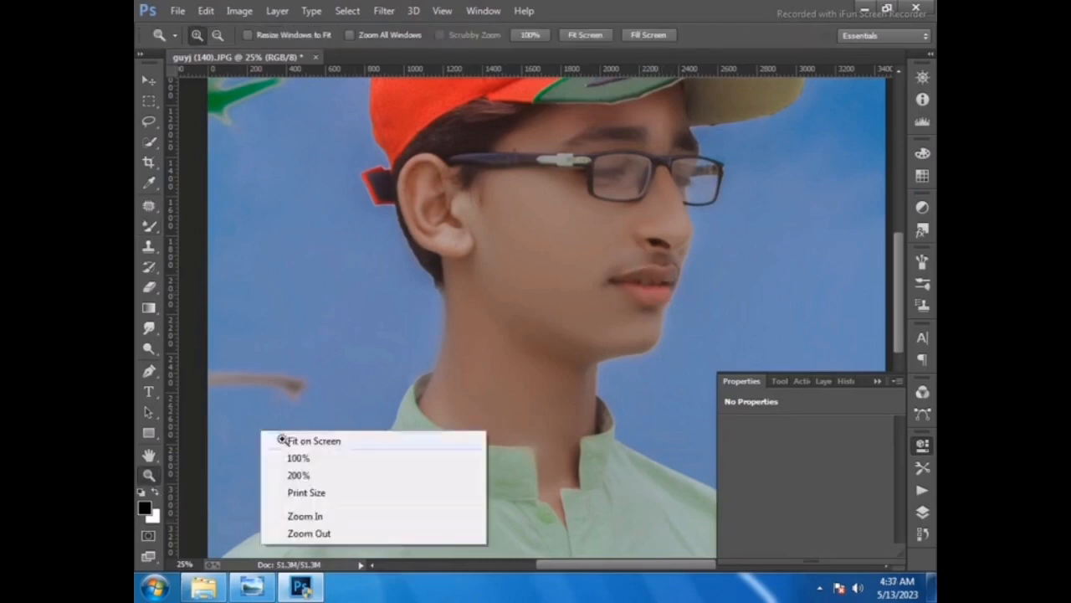
{"action": "left_click", "coordinate": [280, 439]}
{"action": "left_click", "coordinate": [846, 381]}
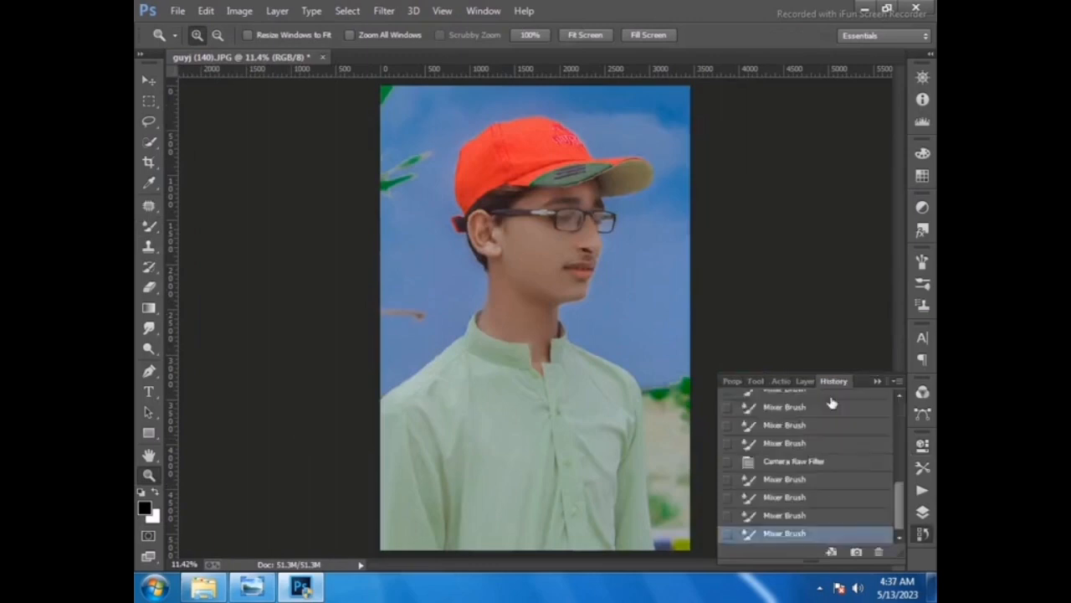
{"action": "scroll", "coordinate": [824, 443], "scroll_direction": "up", "scroll_amount": 5}
{"action": "double_click", "coordinate": [778, 403]}
{"action": "left_click", "coordinate": [787, 440]}
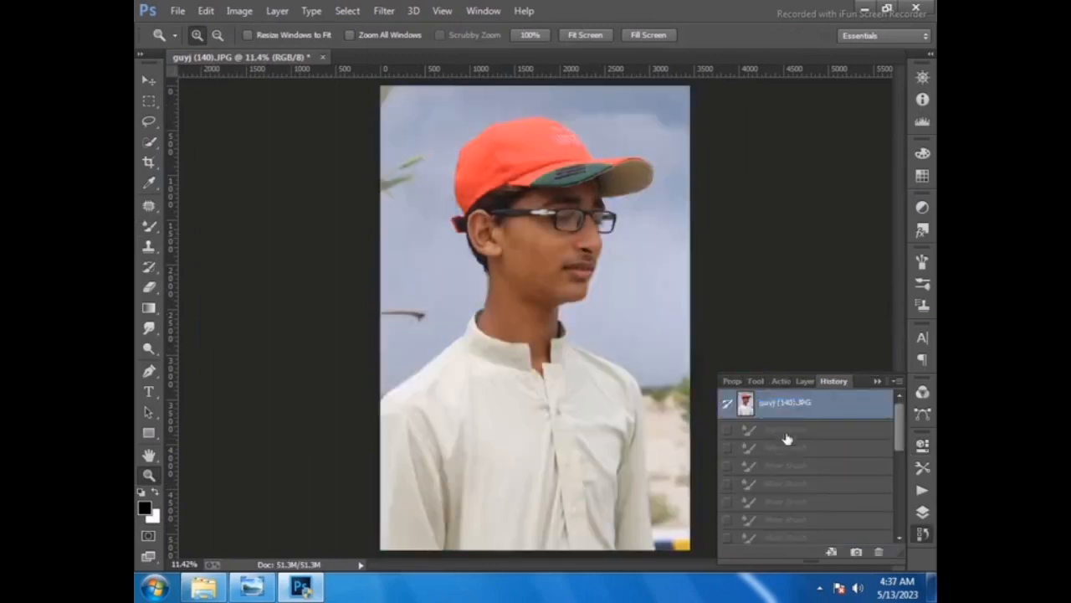
{"action": "scroll", "coordinate": [788, 461], "scroll_direction": "down", "scroll_amount": 5}
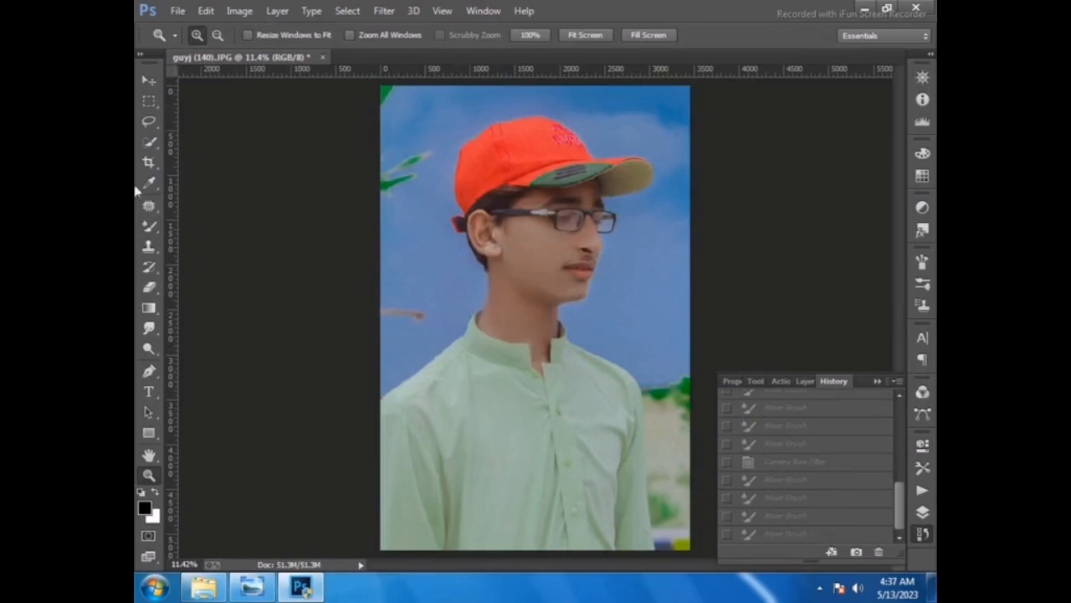
Place the photographer's logo PNG from the Desktop as an embedded object in the photo
{"action": "left_click", "coordinate": [177, 11]}
{"action": "left_click", "coordinate": [239, 234]}
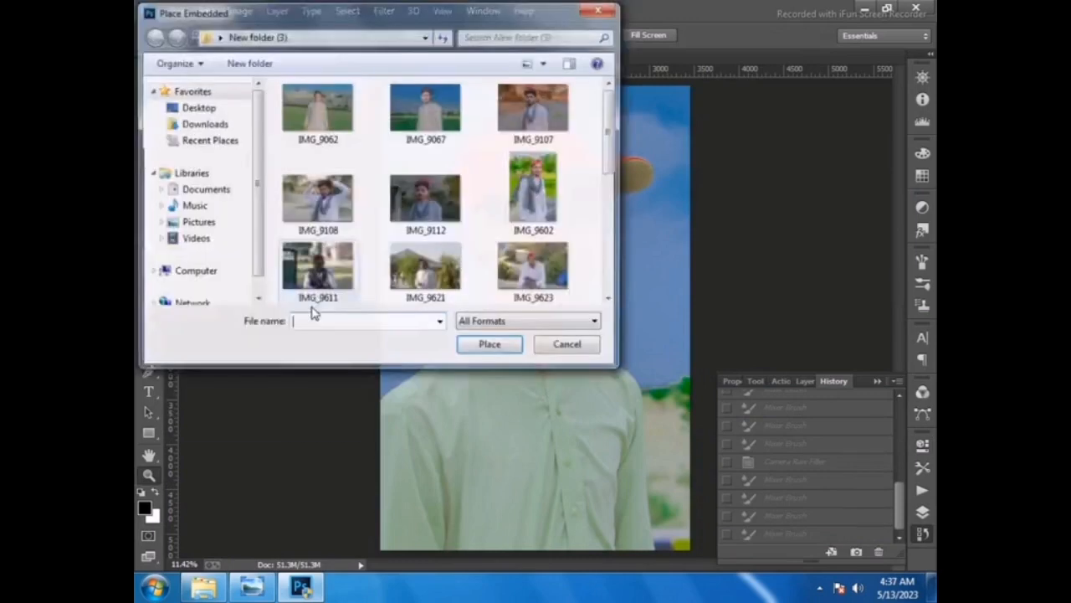
{"action": "left_click", "coordinate": [197, 107]}
{"action": "scroll", "coordinate": [323, 201], "scroll_direction": "down", "scroll_amount": 5}
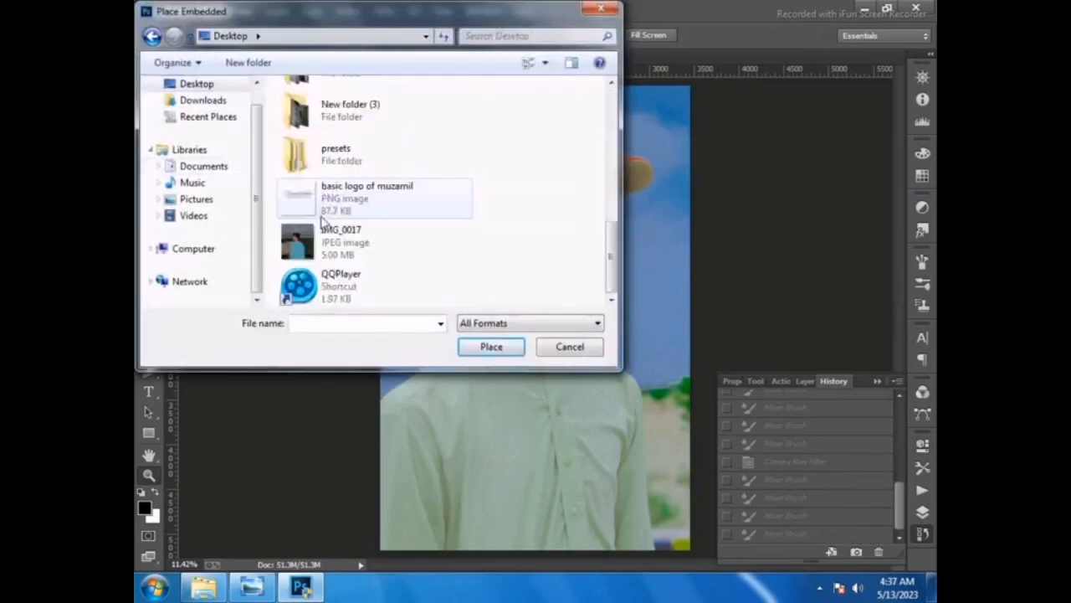
{"action": "left_click", "coordinate": [326, 201]}
{"action": "double_click", "coordinate": [325, 201]}
Move the logo into the sky just above the boy's shoulder beside the collar and commit the placement
{"action": "left_click_drag", "start_coordinate": [449, 236], "coordinate": [420, 328]}
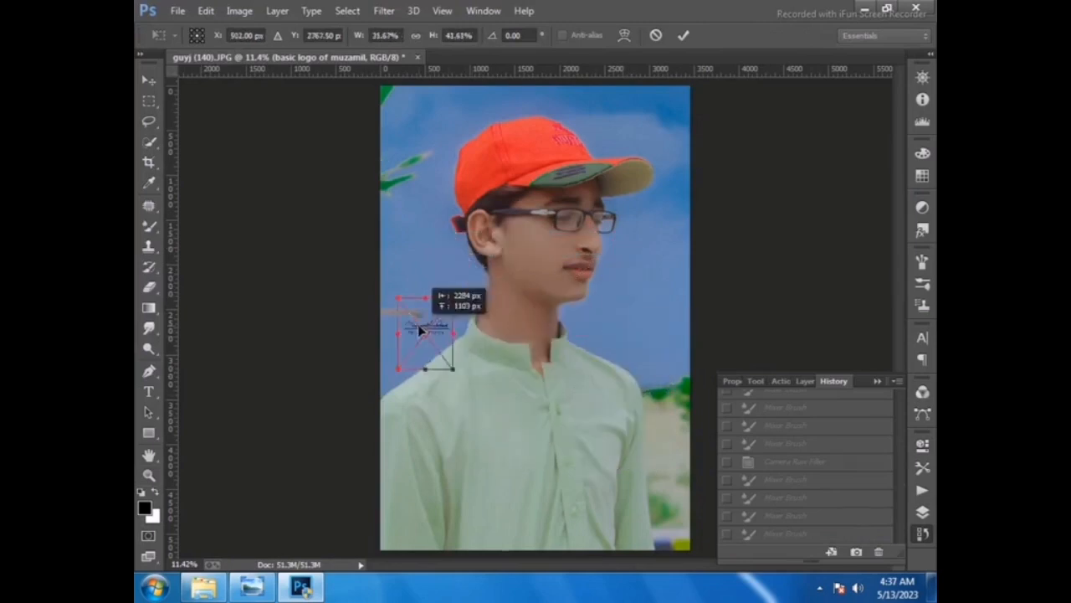
{"action": "right_click", "coordinate": [448, 332]}
{"action": "left_click", "coordinate": [463, 87]}
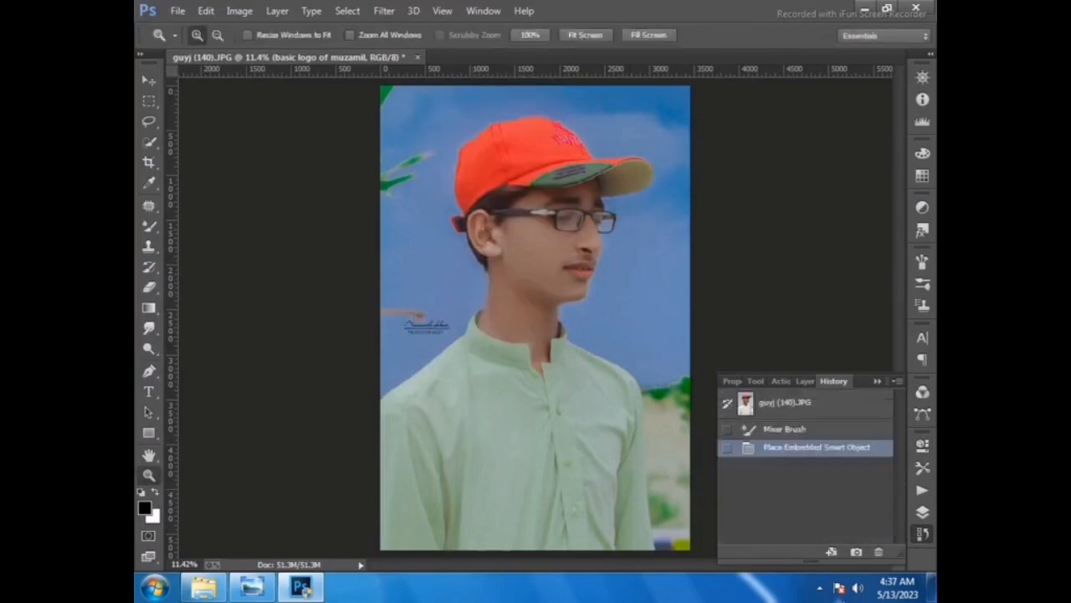